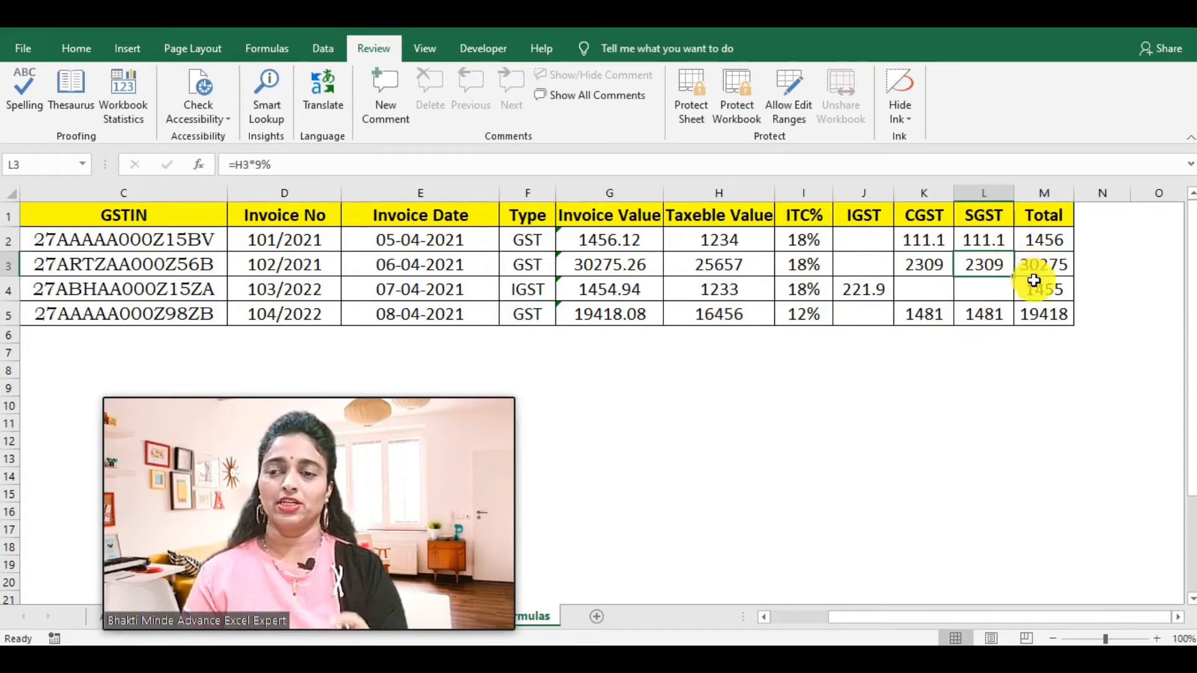
Step: Check the second invoice's Total formula in the formula bar
click(1045, 262)
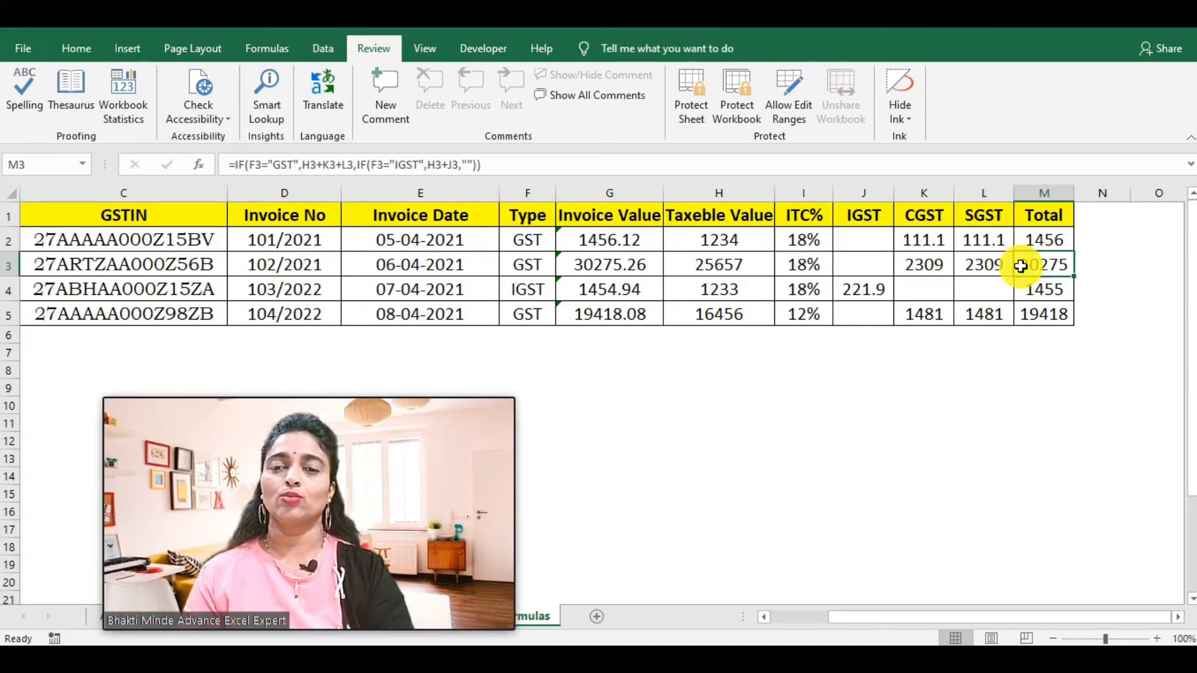
Step: Clear the Locked protection option for every cell on the worksheet
click(6, 195)
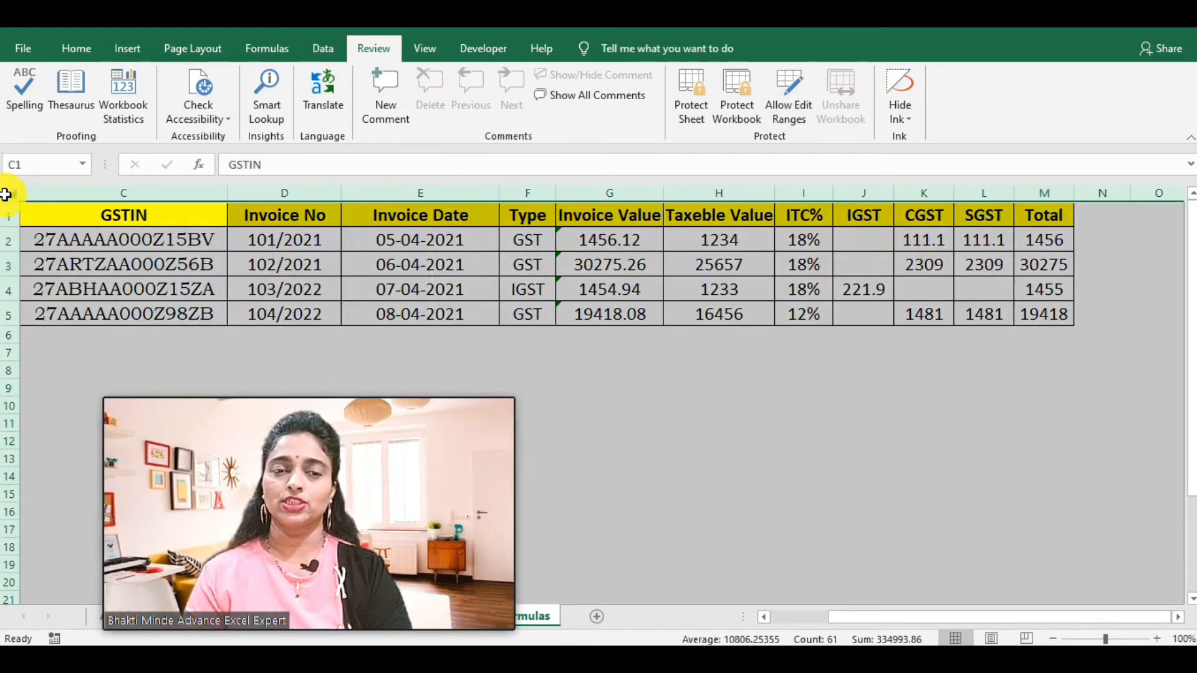
right_click(5, 195)
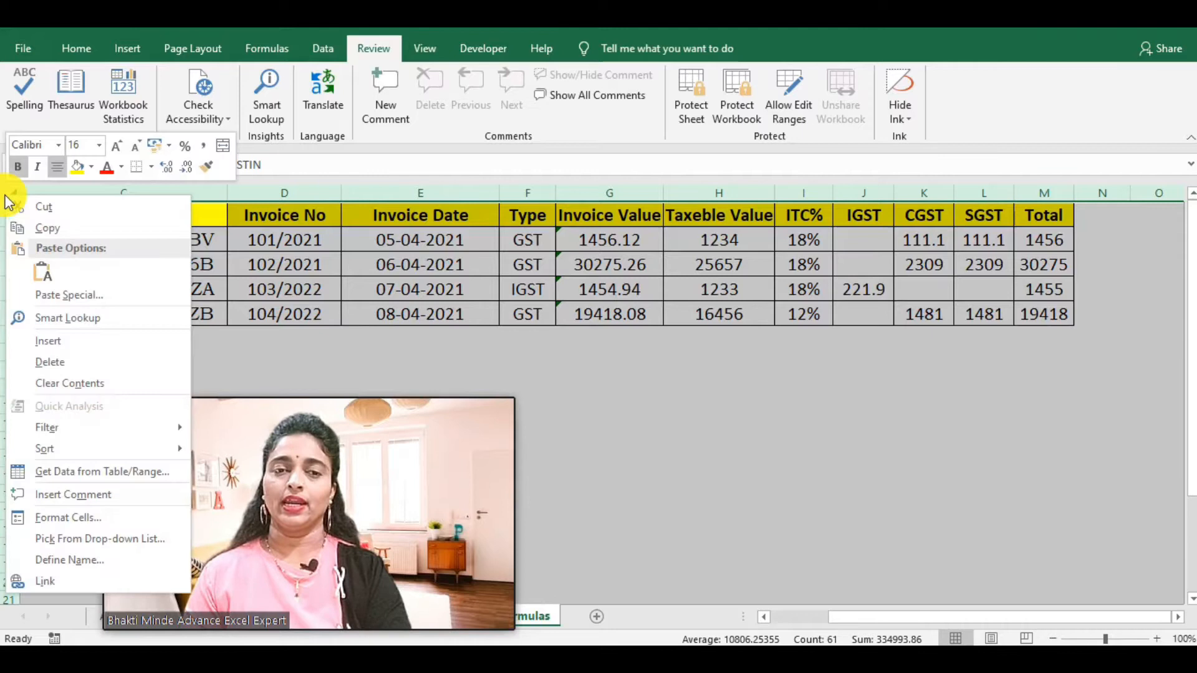
click(52, 517)
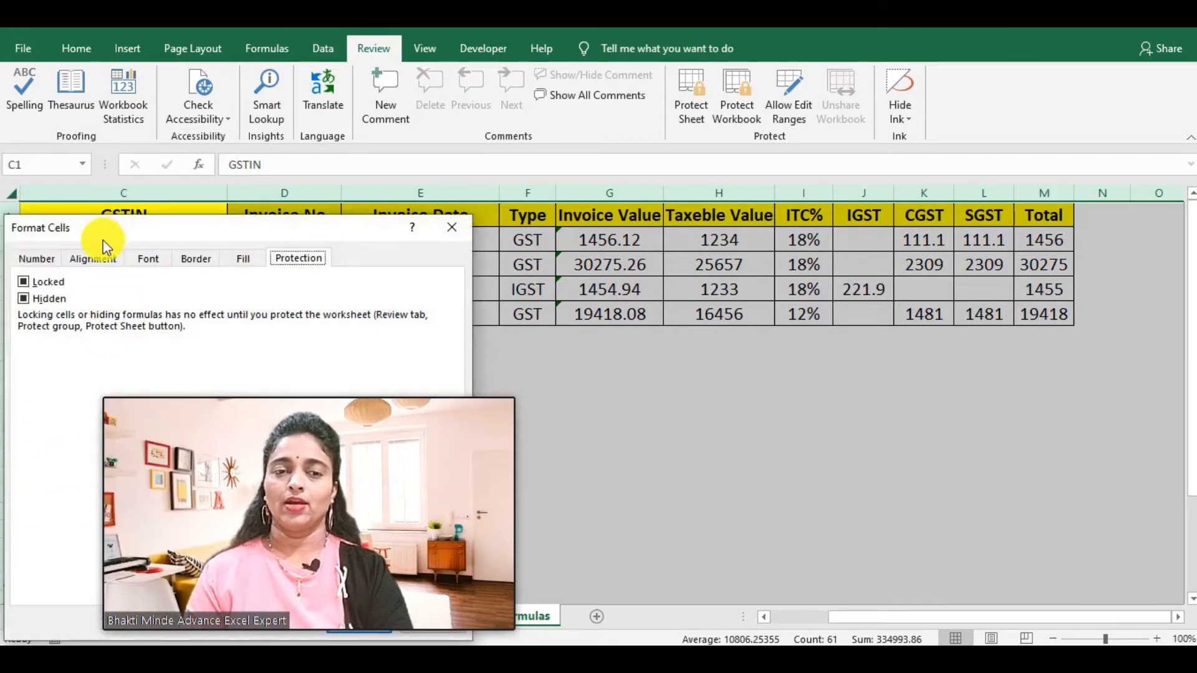
drag(103, 234, 746, 186)
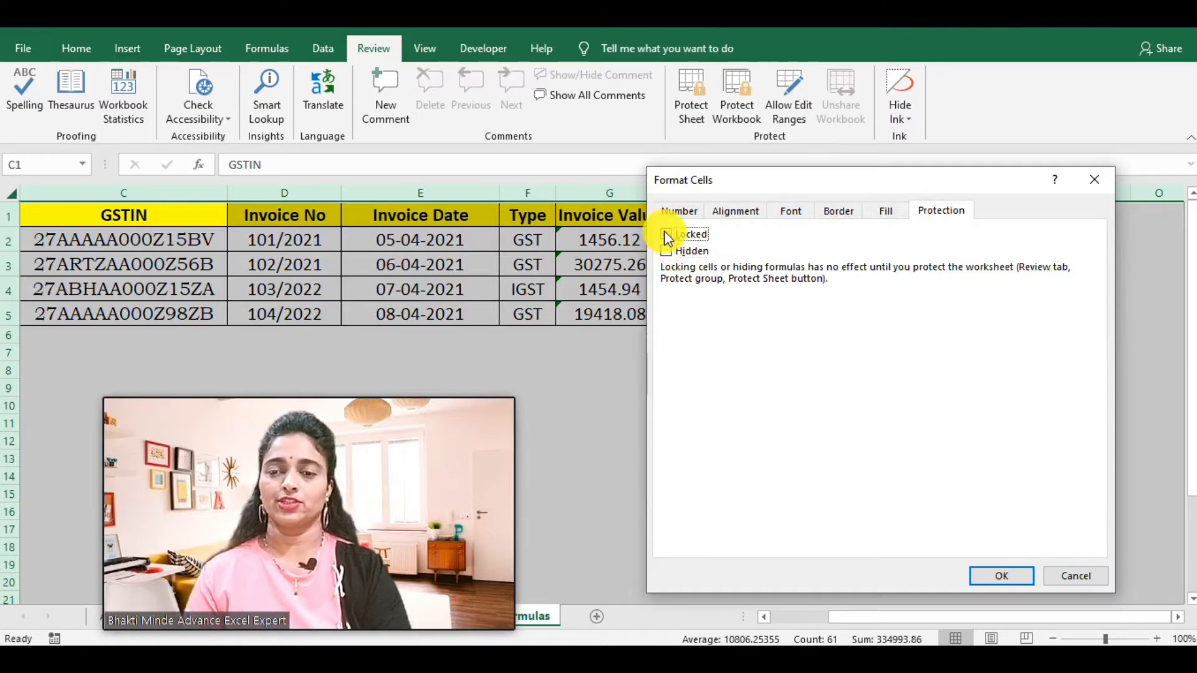
click(666, 234)
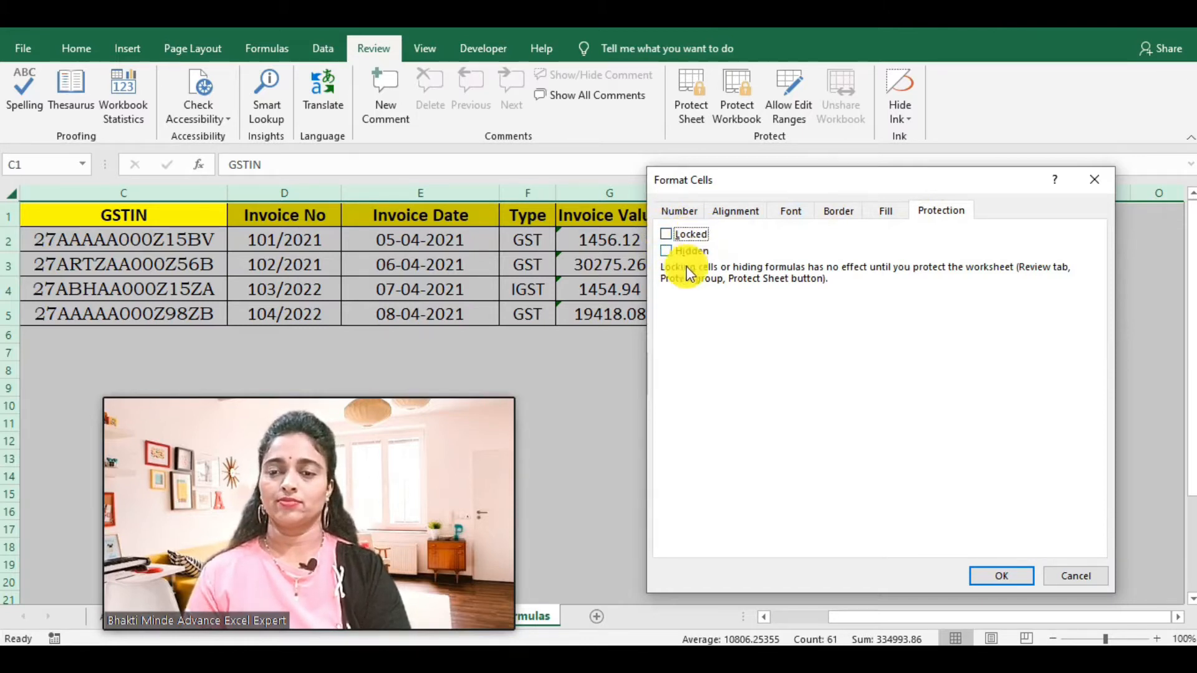
click(1002, 575)
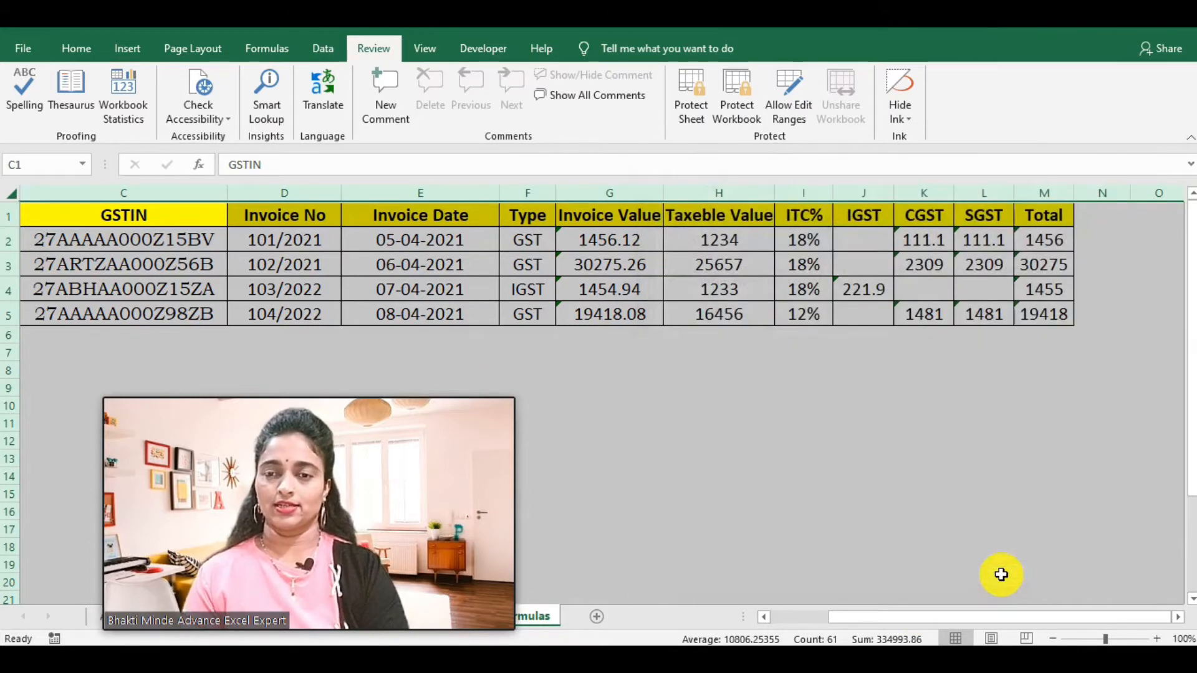
click(818, 429)
Step: Turn on Hidden protection for the tax and Total cells J2:M5
click(842, 409)
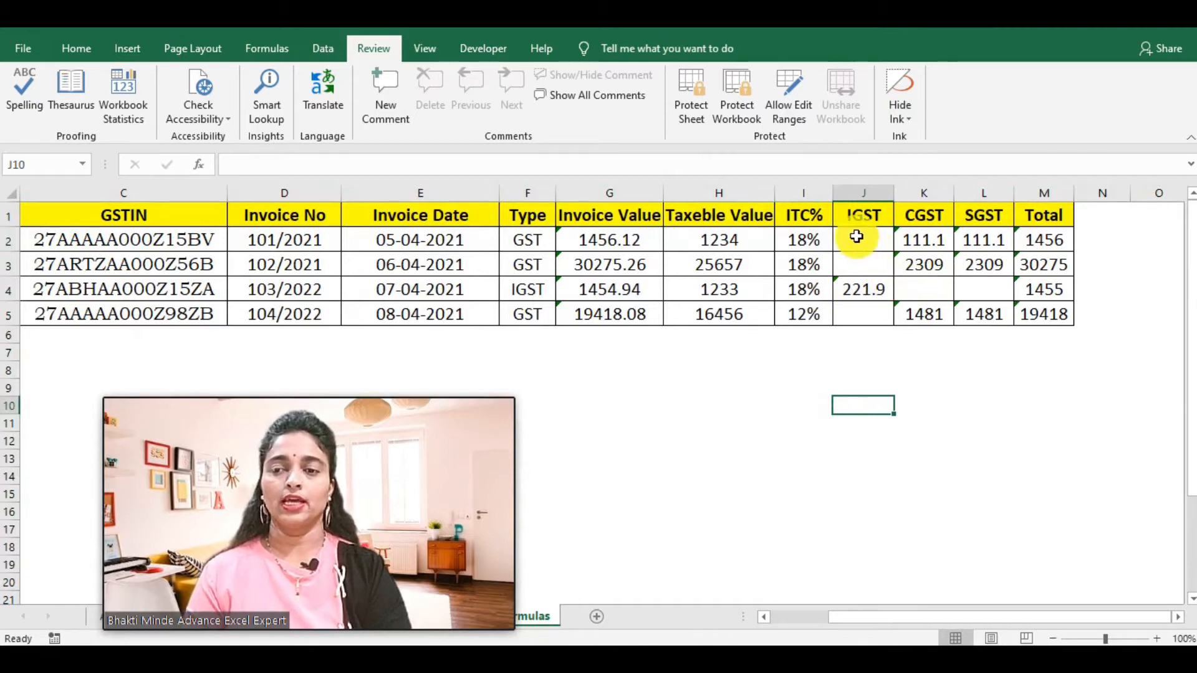
drag(857, 237, 1060, 321)
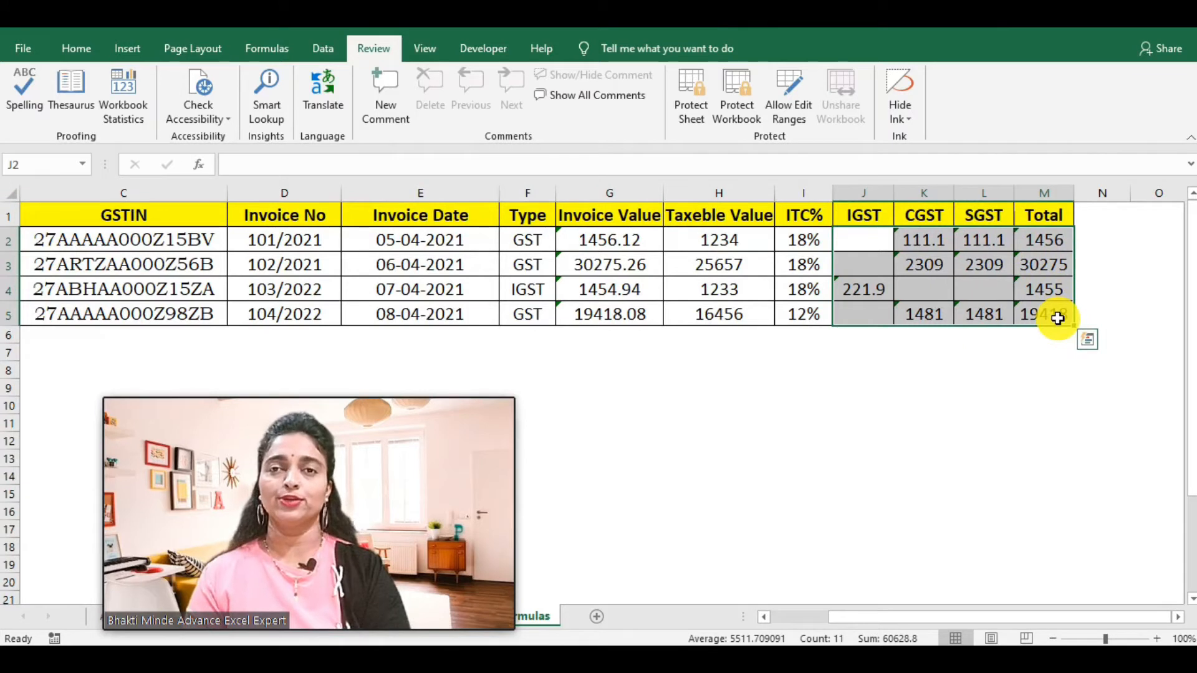
right_click(1019, 267)
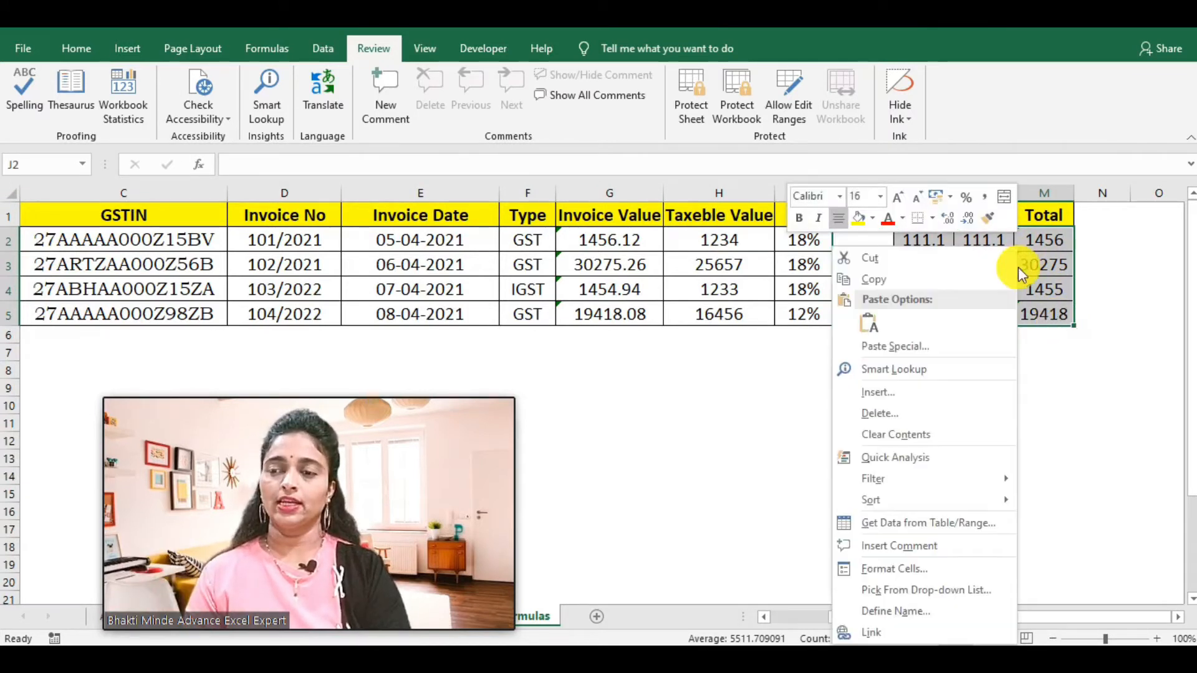
click(871, 569)
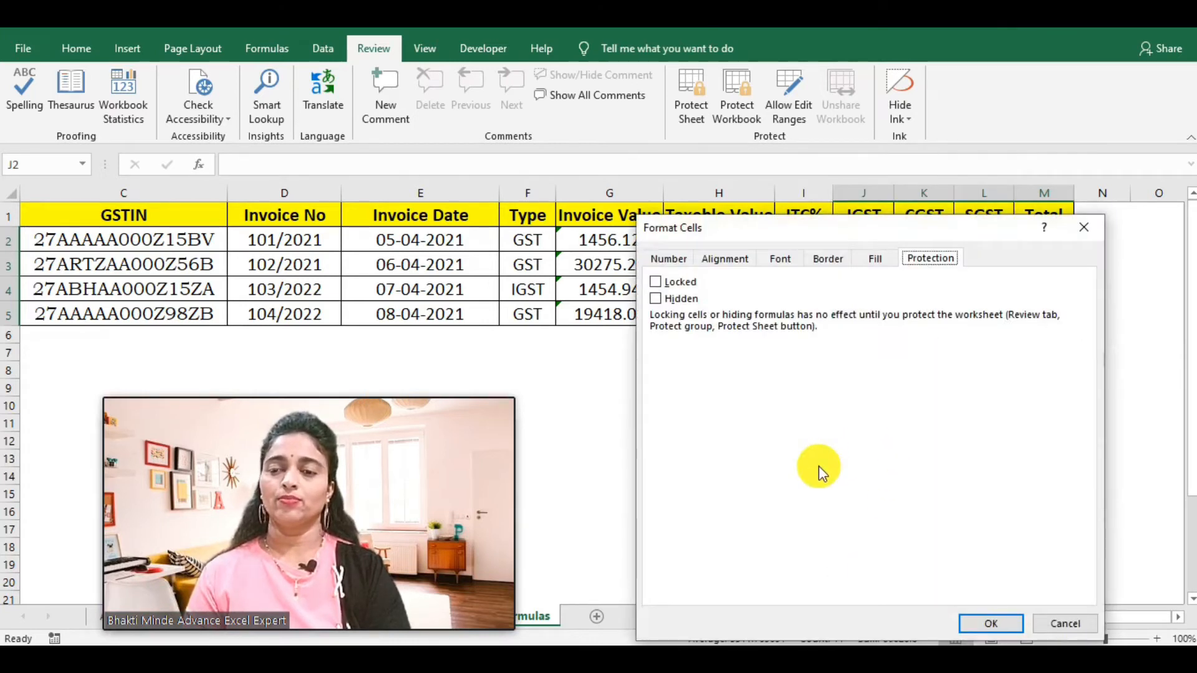
click(654, 300)
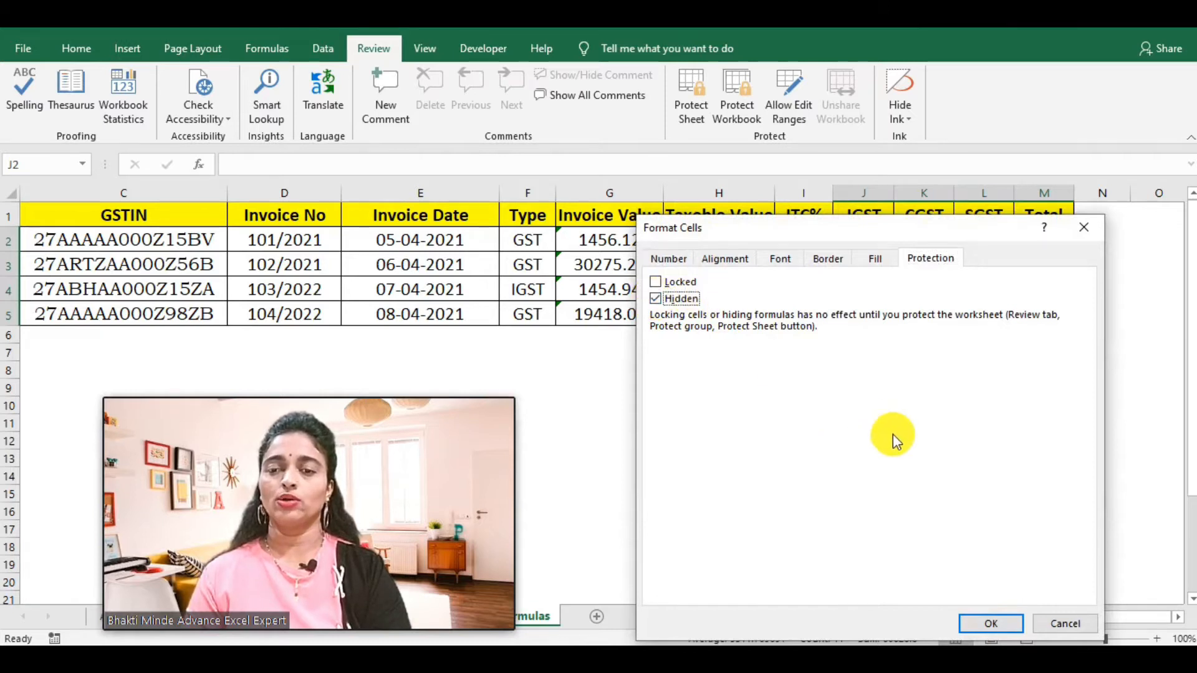
click(975, 620)
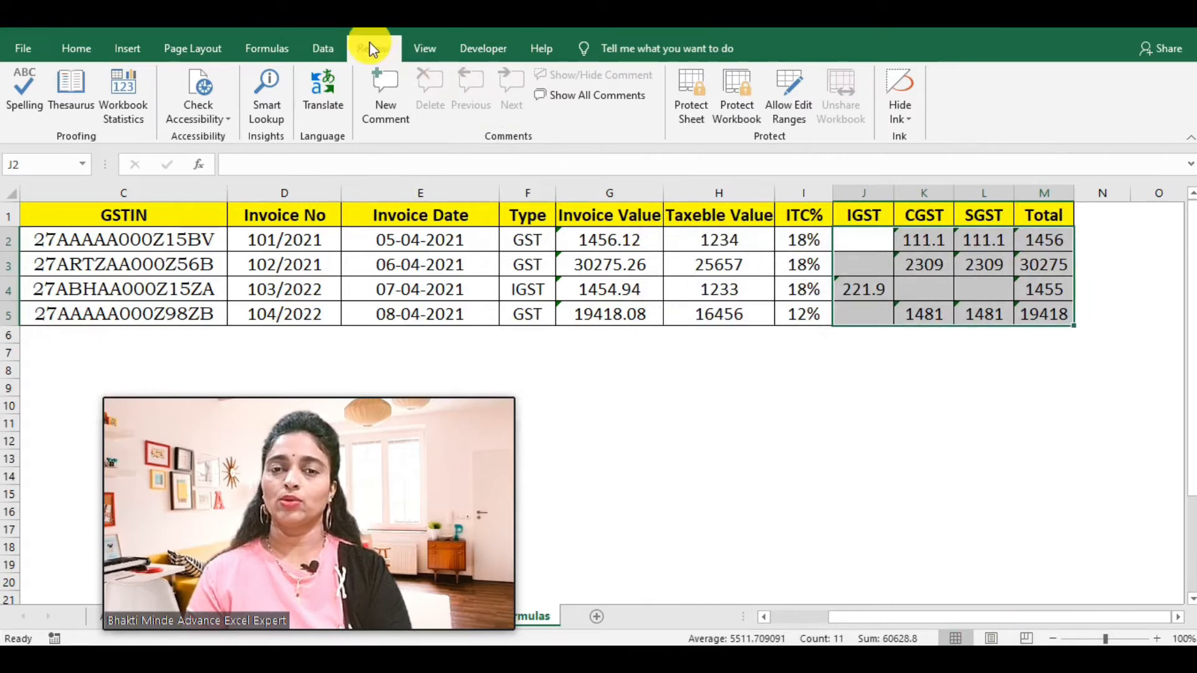
Step: Protect the worksheet with a password, re-entering it to confirm
click(690, 100)
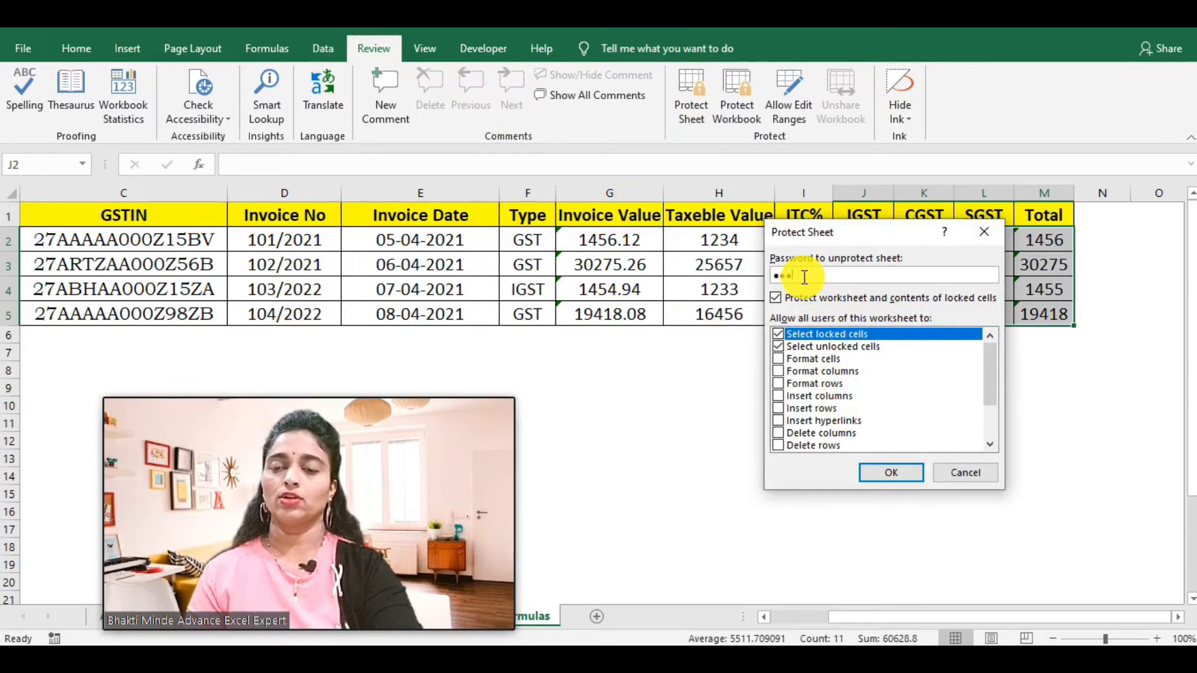
click(885, 474)
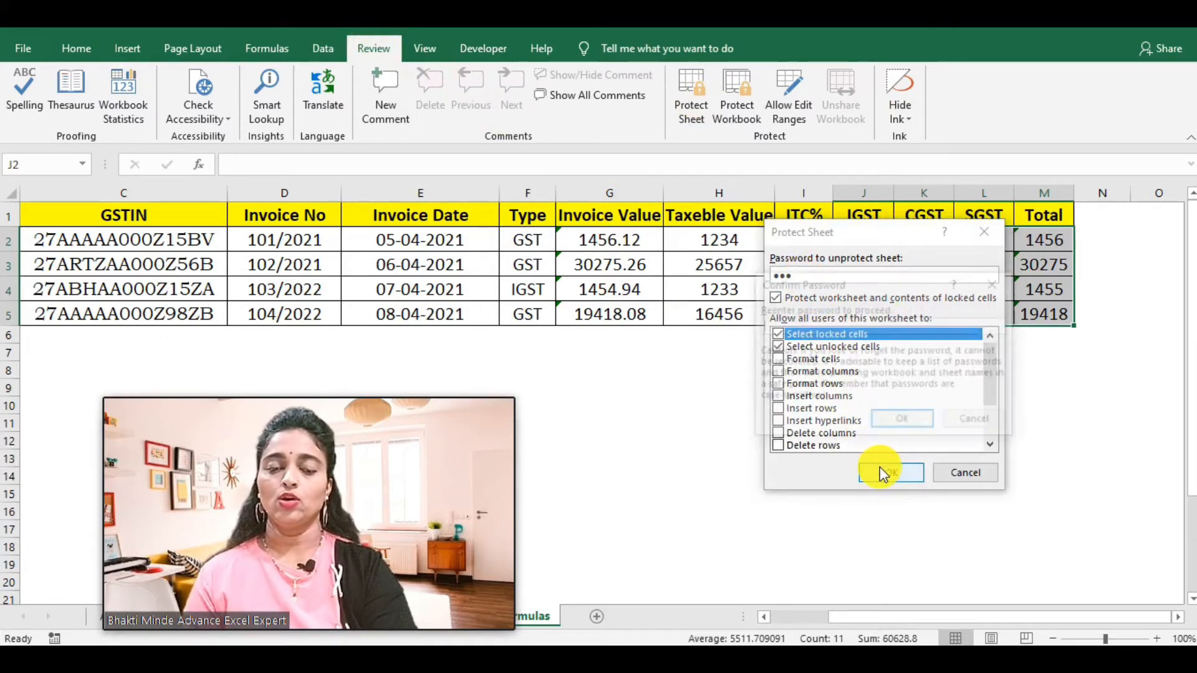
text(1)
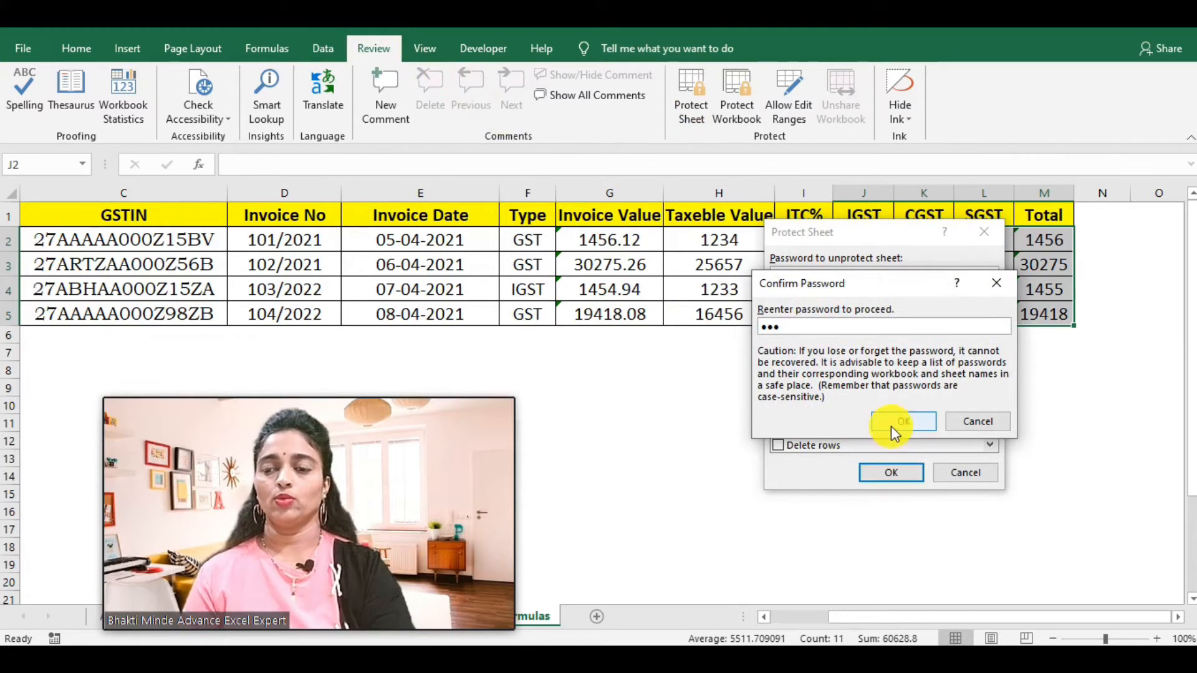
click(894, 426)
click(938, 459)
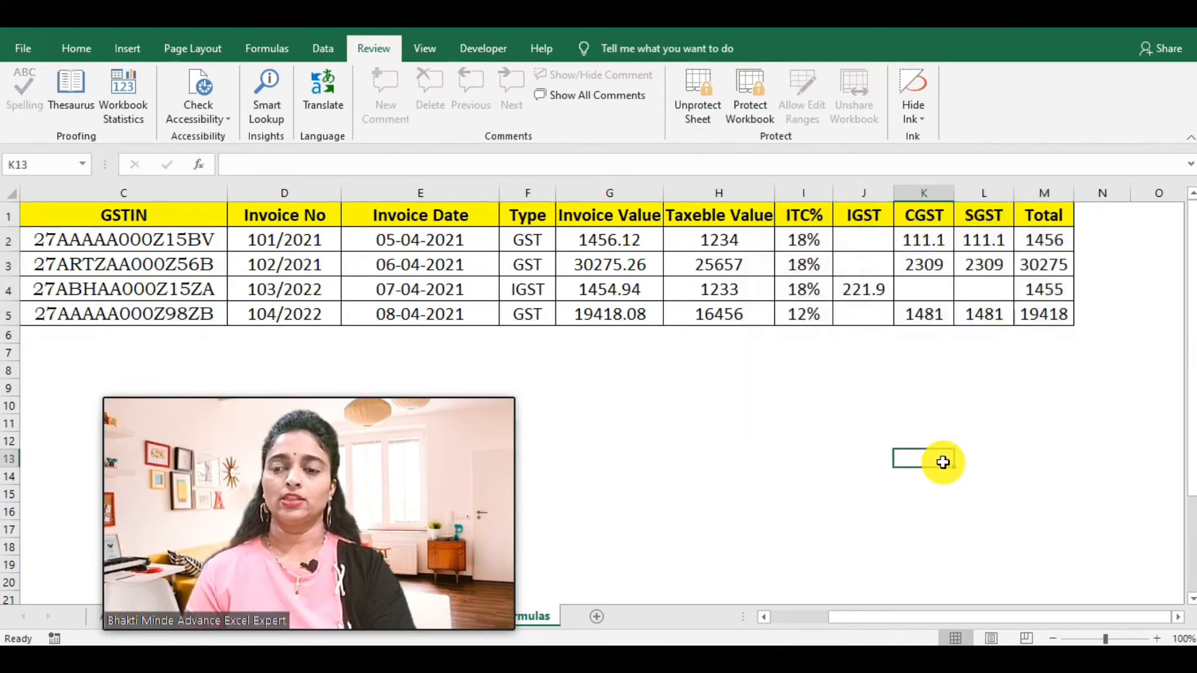
Step: Confirm that cells K3, L3, L2, M3, M5 and K5 no longer show their formulas
click(922, 269)
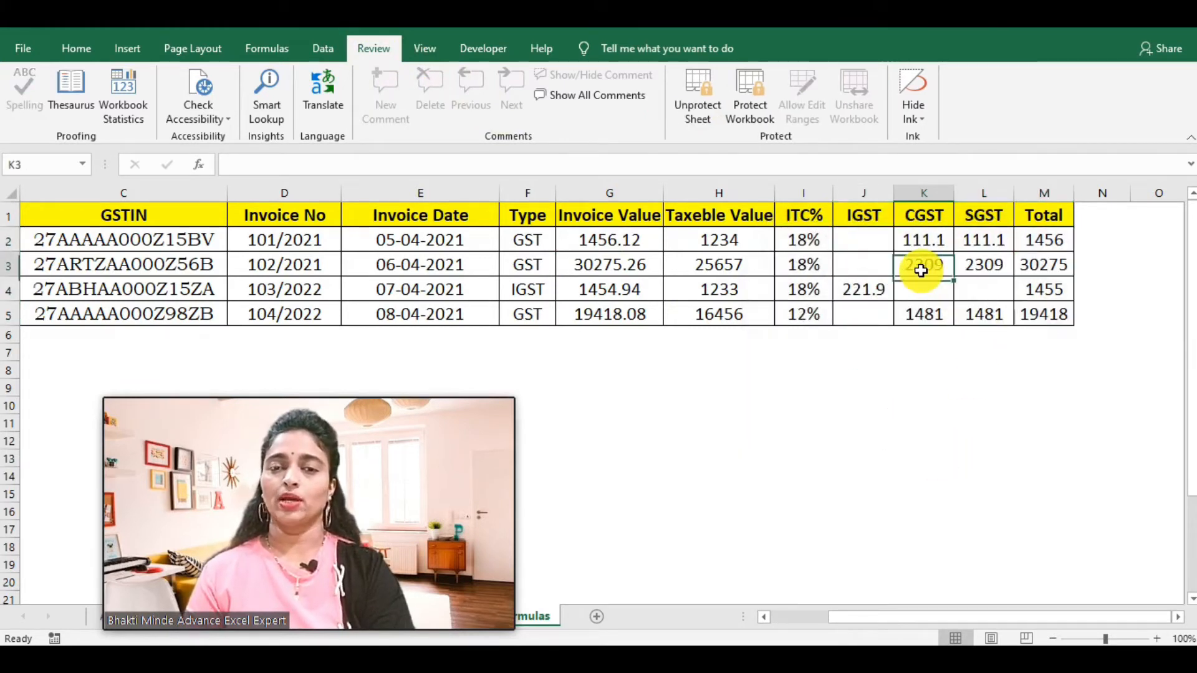
click(977, 256)
click(974, 236)
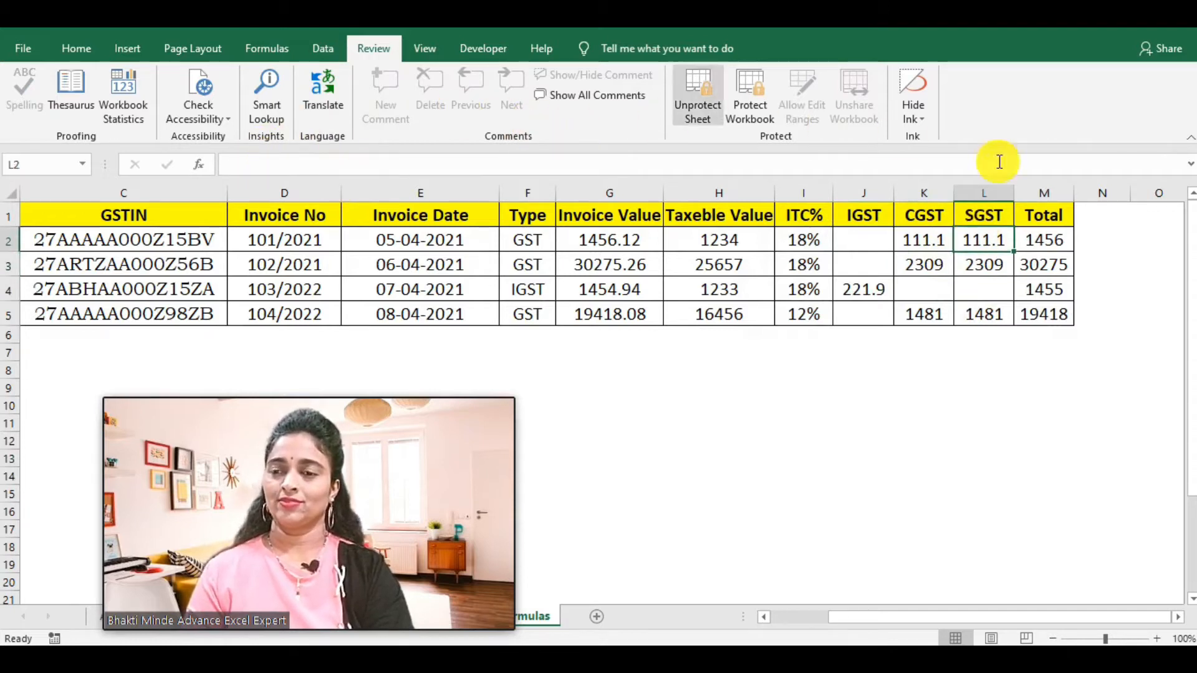
click(1037, 270)
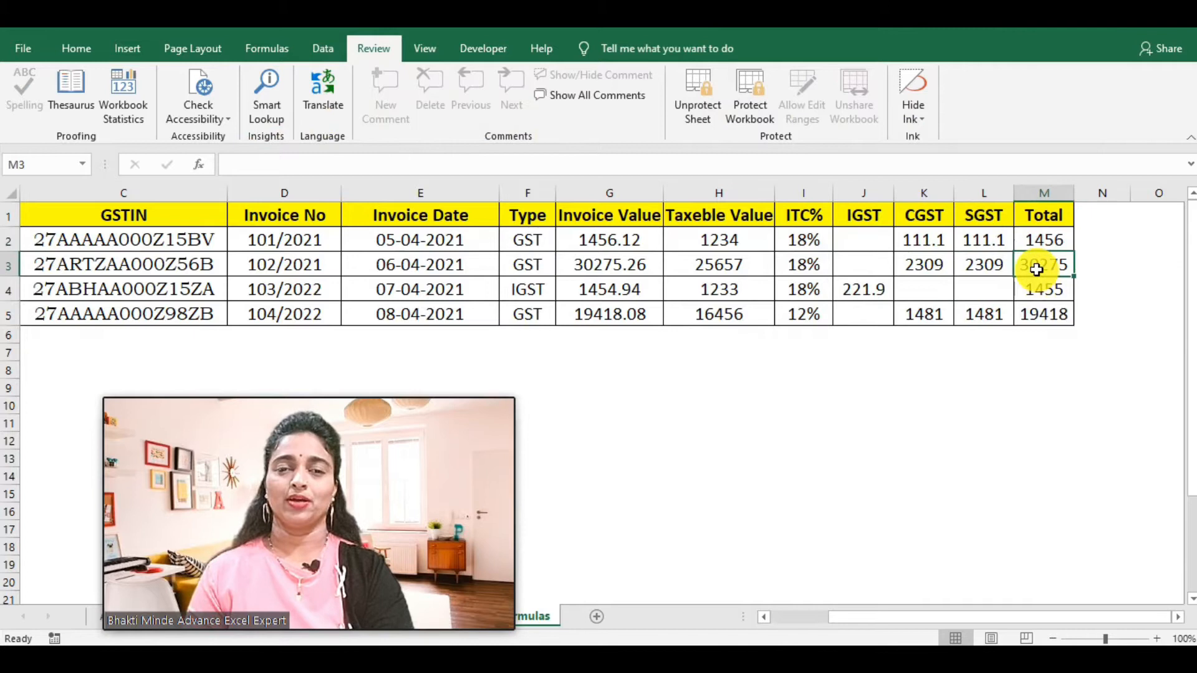
click(1043, 333)
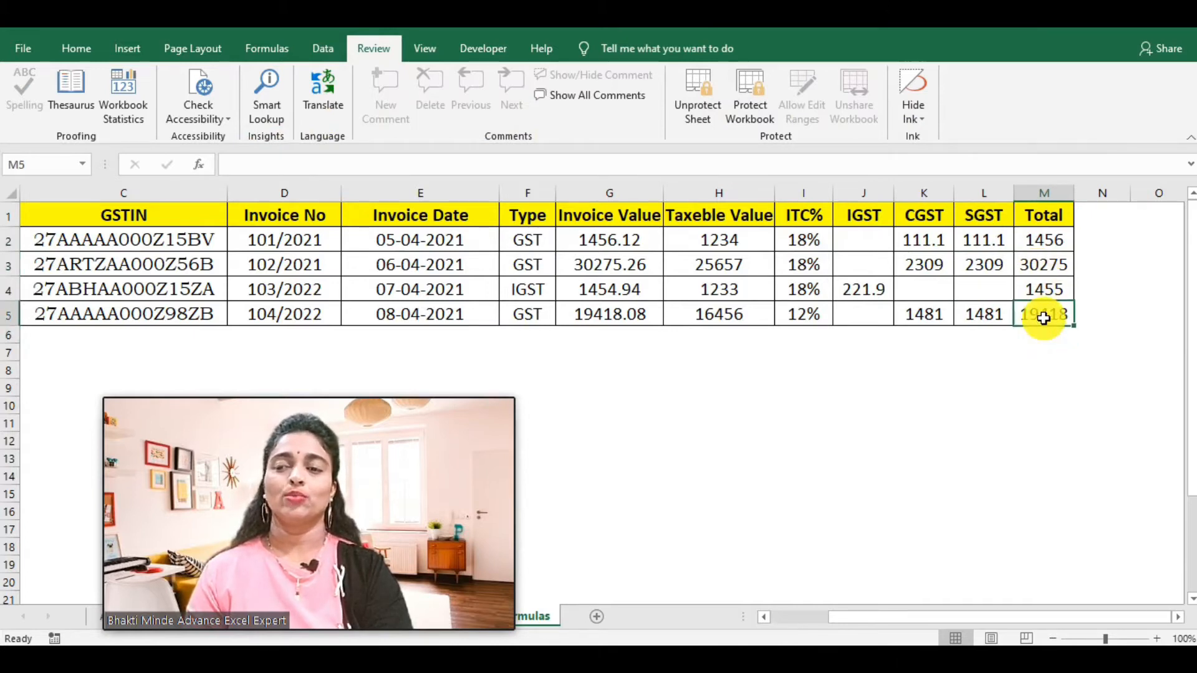
click(928, 312)
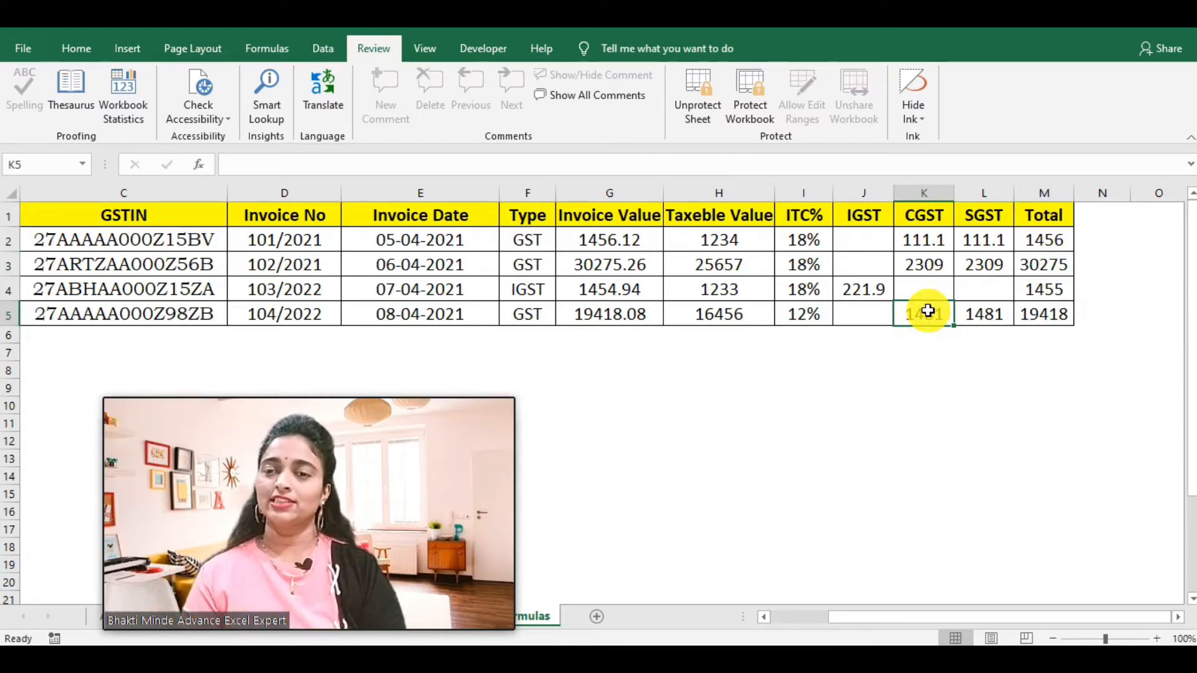
Step: Enter 12434 as the second invoice's Taxable Value in H3
click(706, 263)
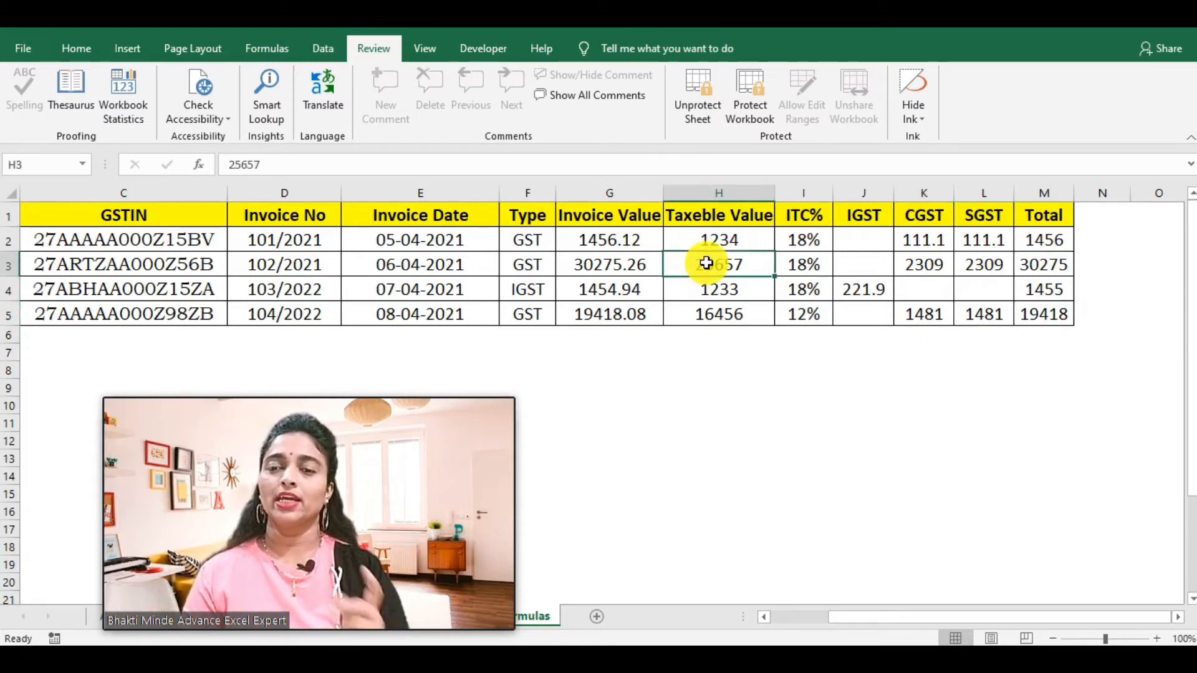
text(12434)
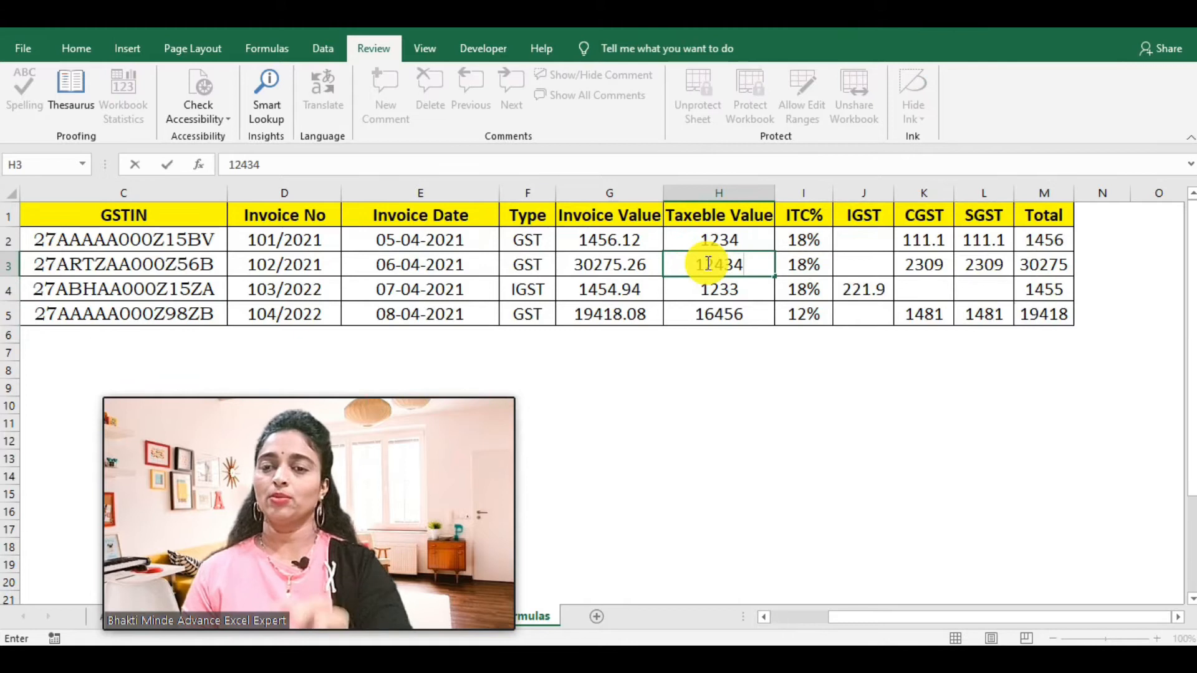
key(Return)
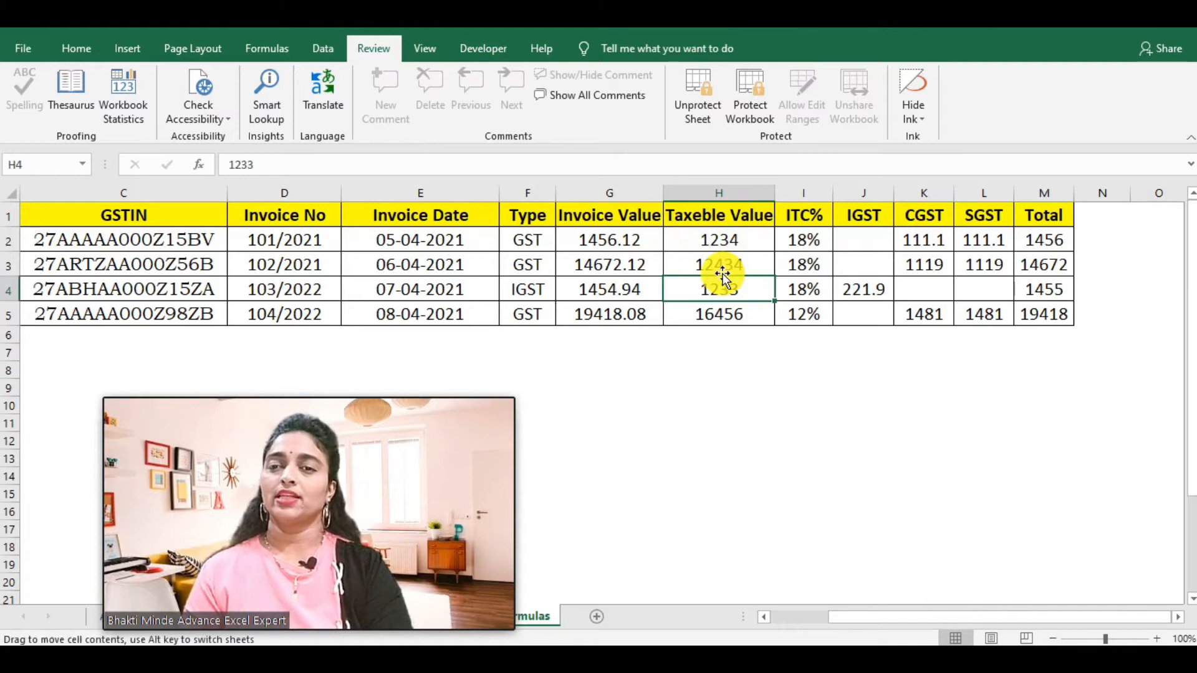
Step: Unprotect the sheet with its password and bring the Sr No and Cutomer columns into view
click(691, 88)
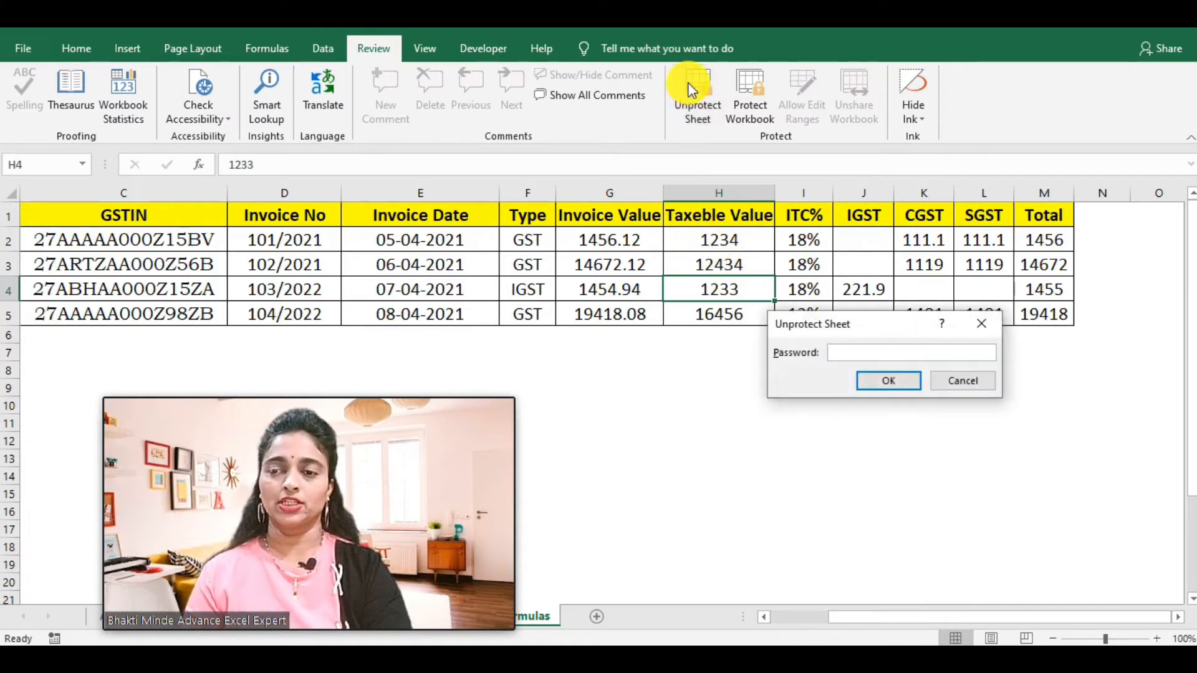
text(12)
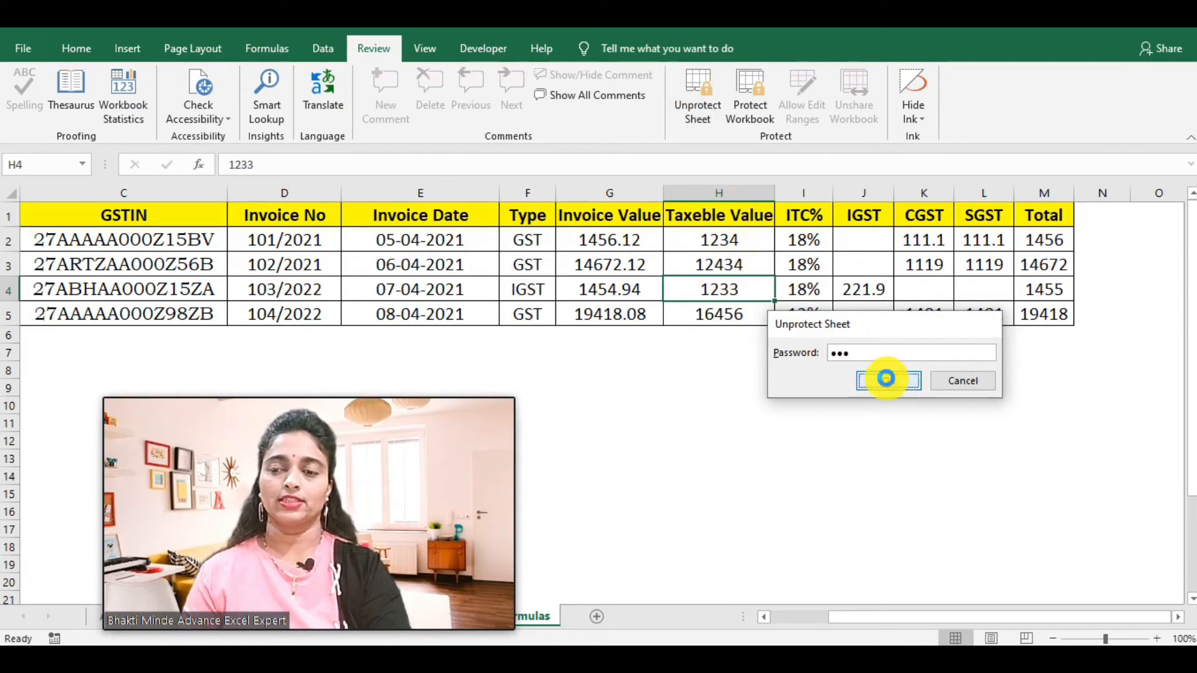
click(886, 379)
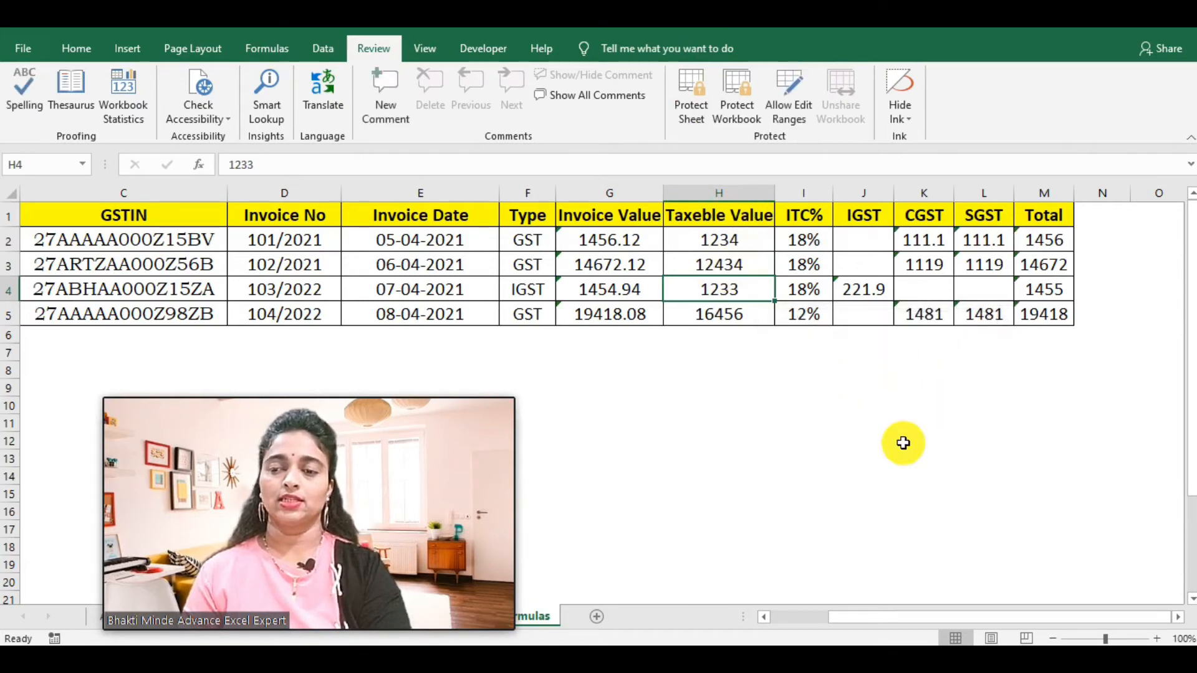
click(766, 616)
click(766, 616)
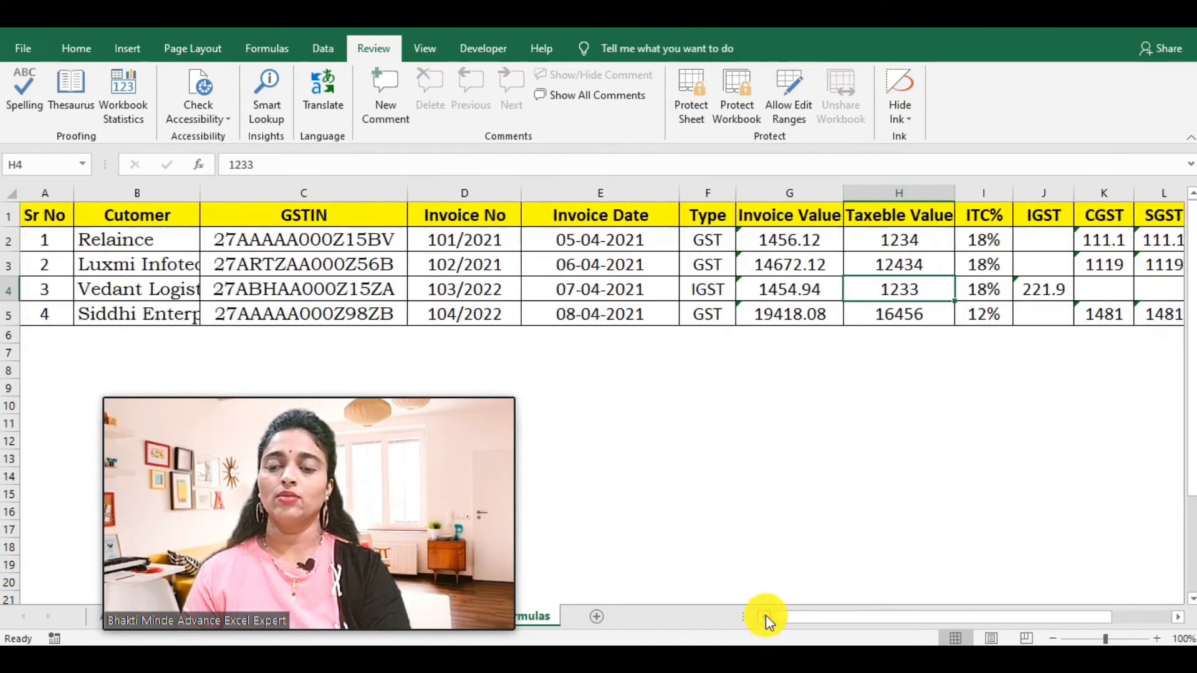
click(721, 472)
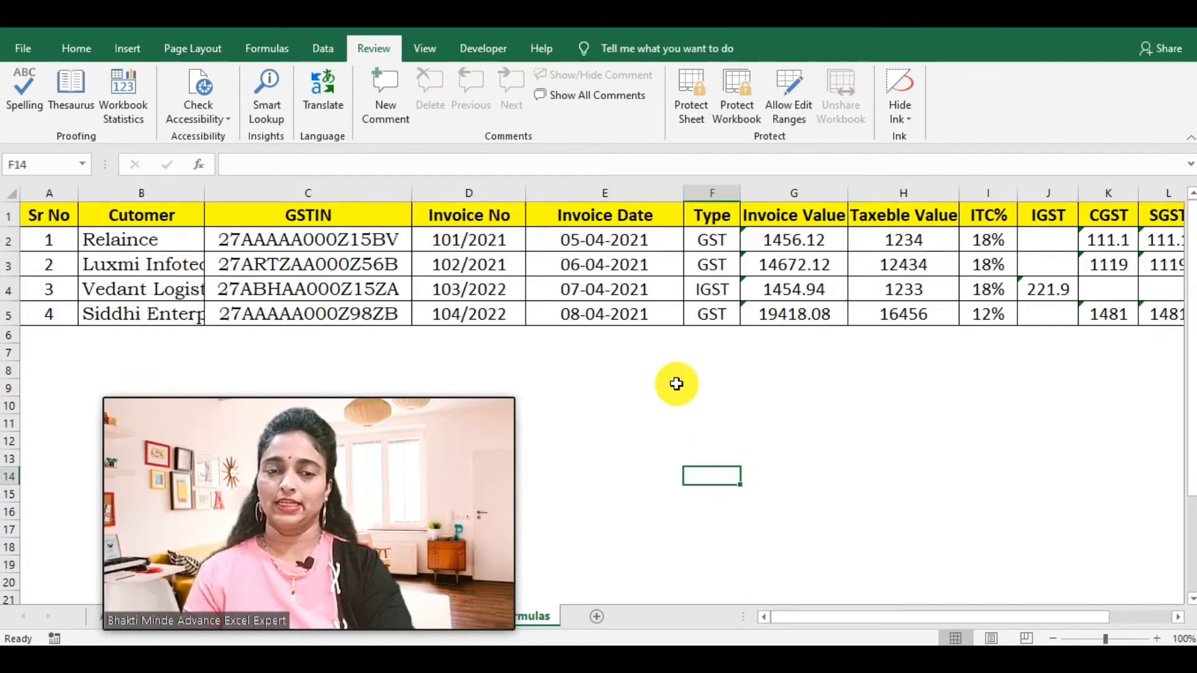
drag(39, 239, 979, 326)
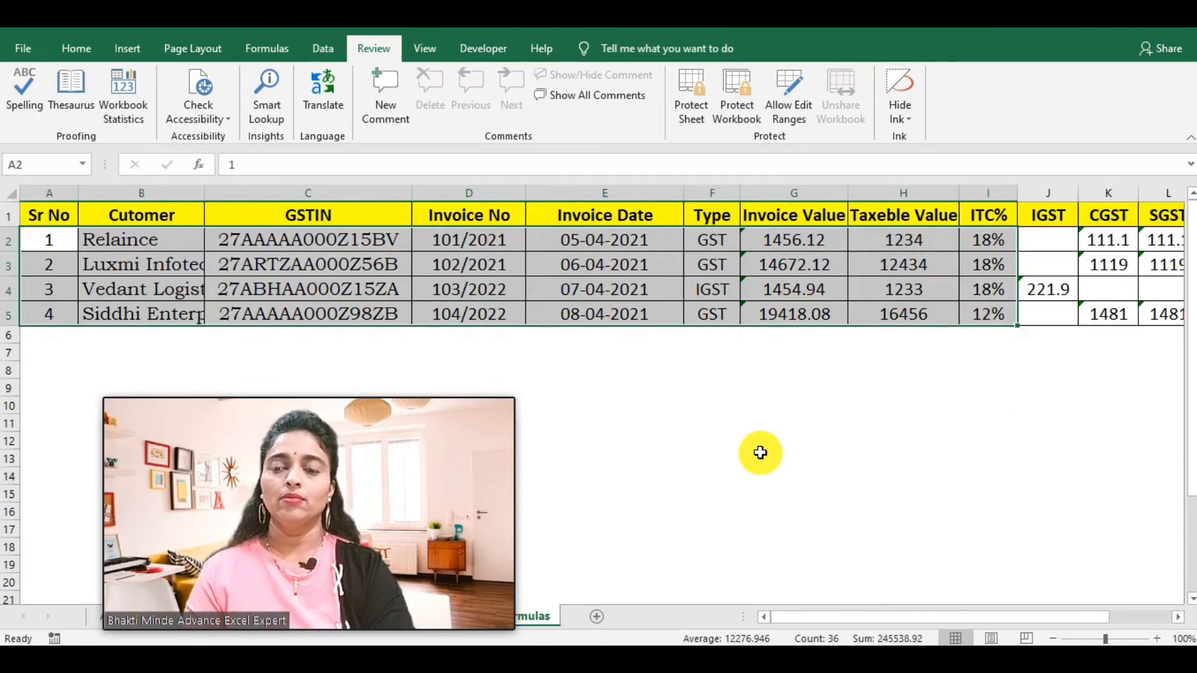
click(760, 455)
click(33, 220)
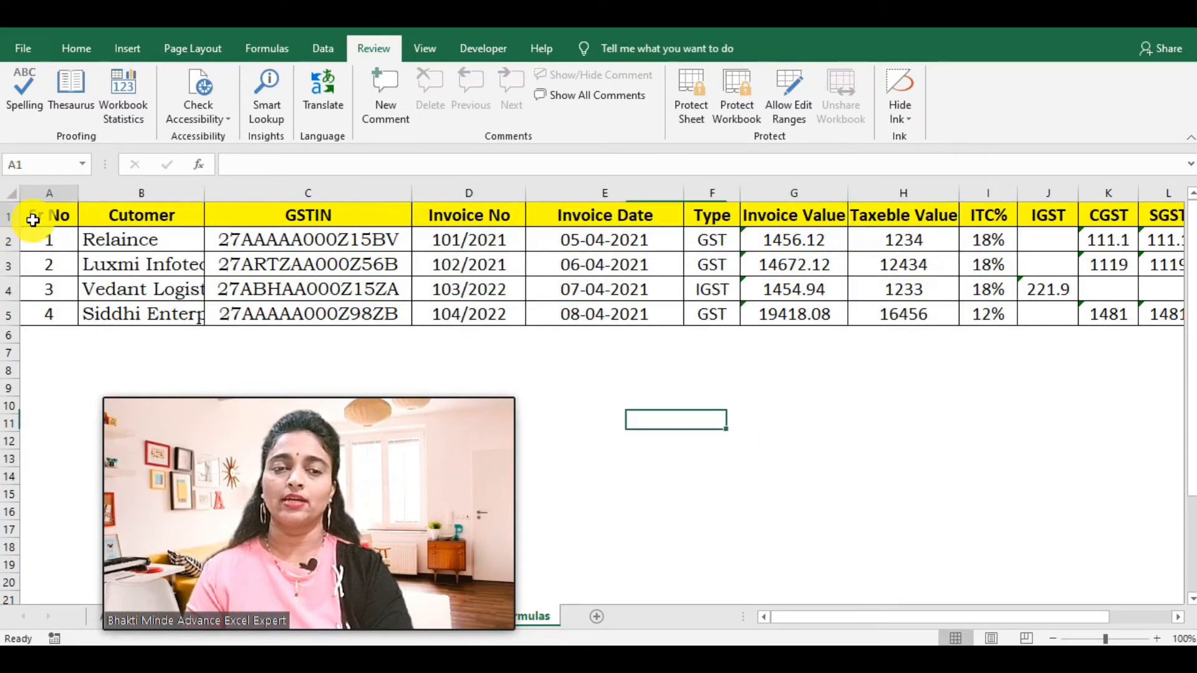
key(shift+Right)
key(shift+Right)
key(shift+Right)
key(shift+Right)
key(shift+Right)
key(shift+Right)
key(shift+Right)
key(shift+Right)
key(shift+Right)
key(shift+Right)
key(shift+Right)
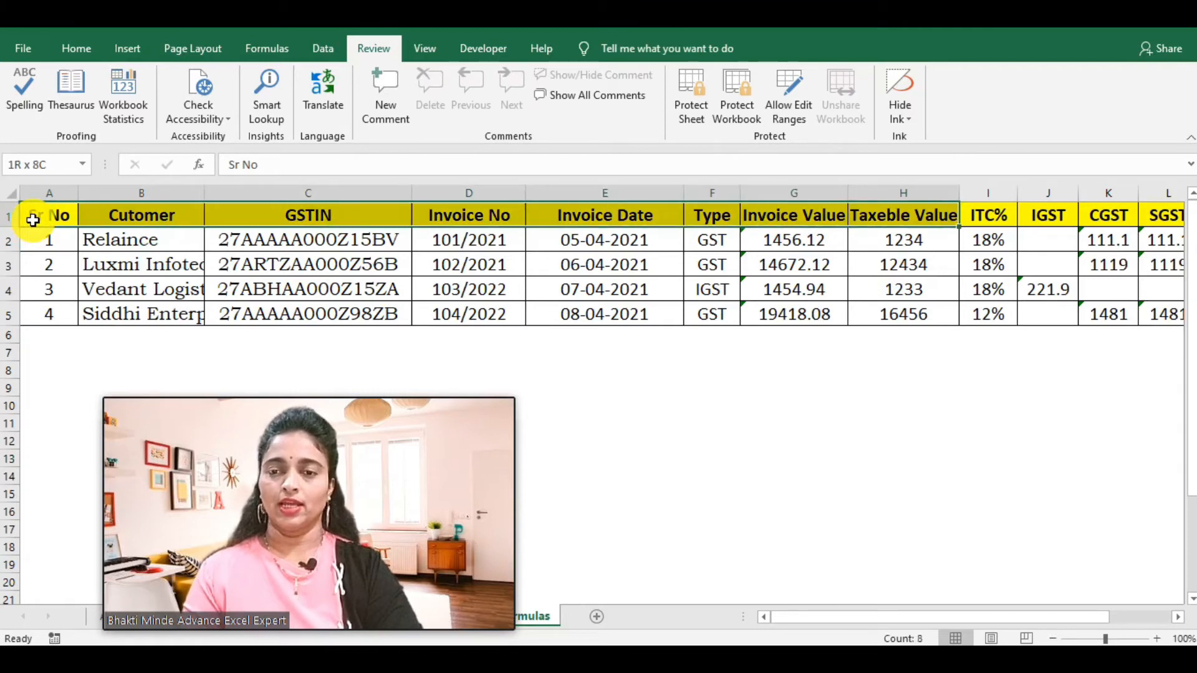
key(shift+Right)
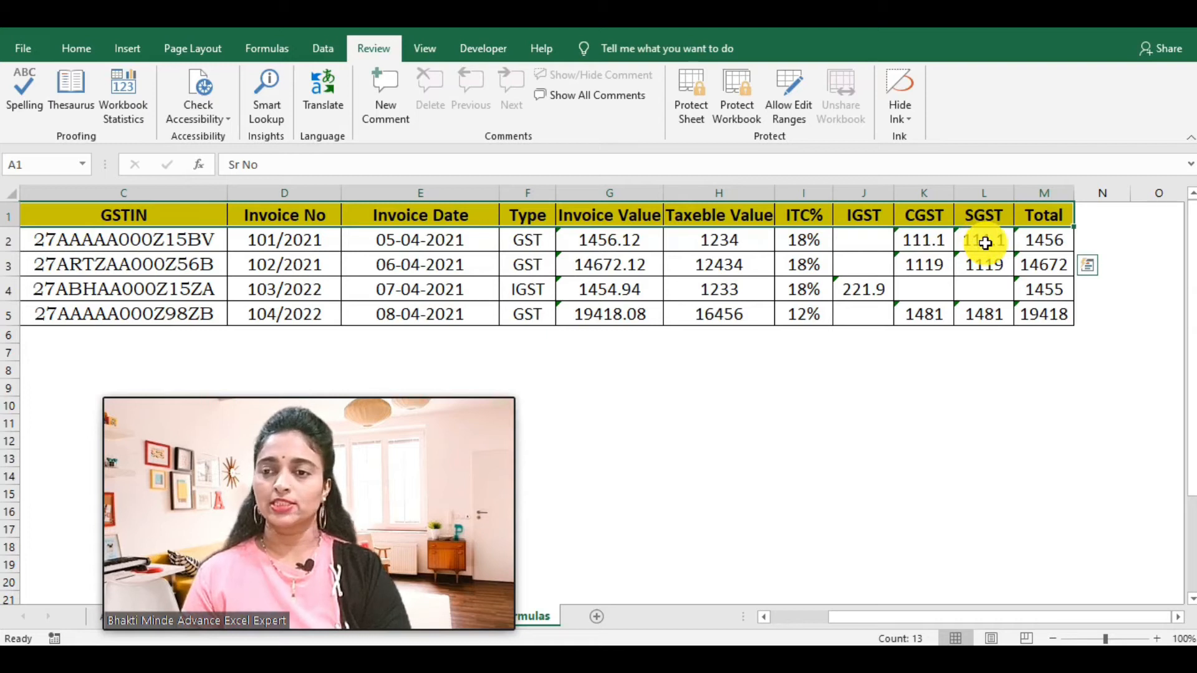
drag(865, 241, 1042, 317)
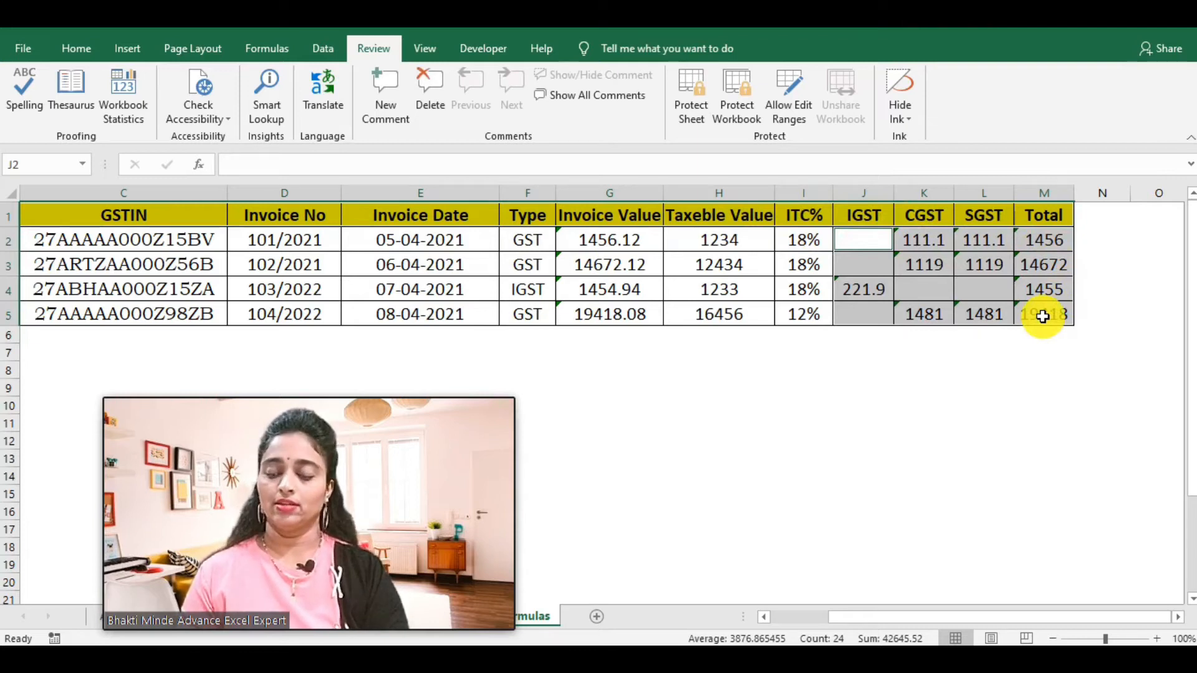
Step: Apply Locked protection to the IGST, CGST, SGST and Total cells J2:M5
right_click(1043, 317)
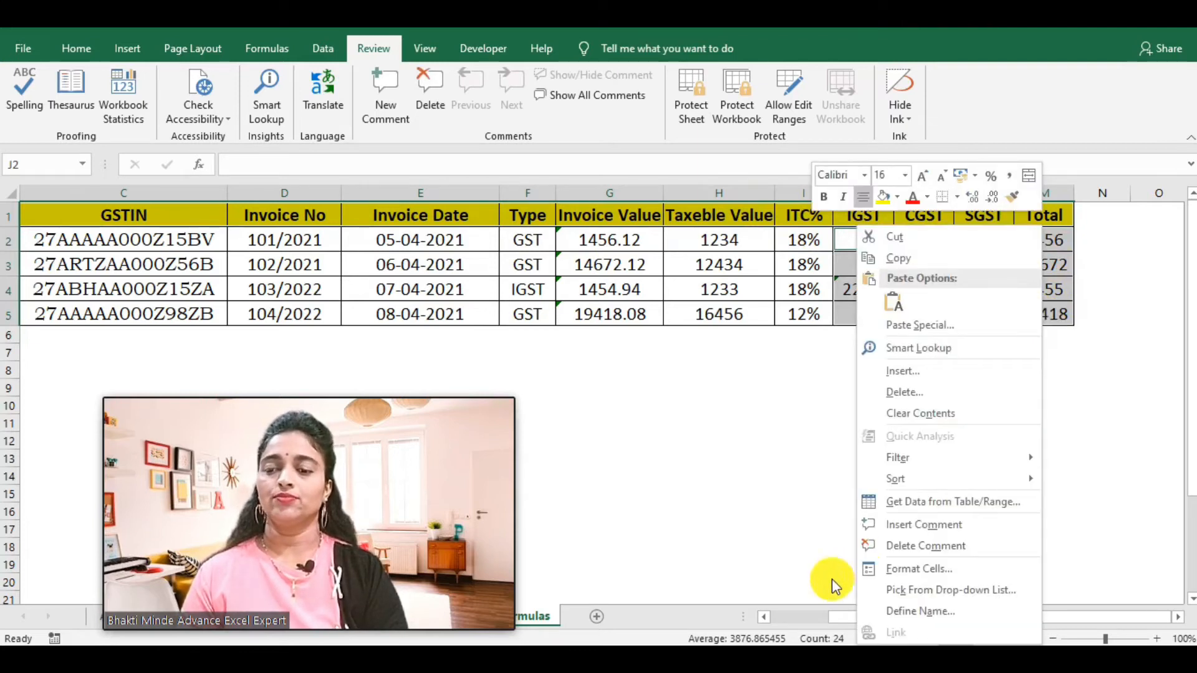
click(904, 568)
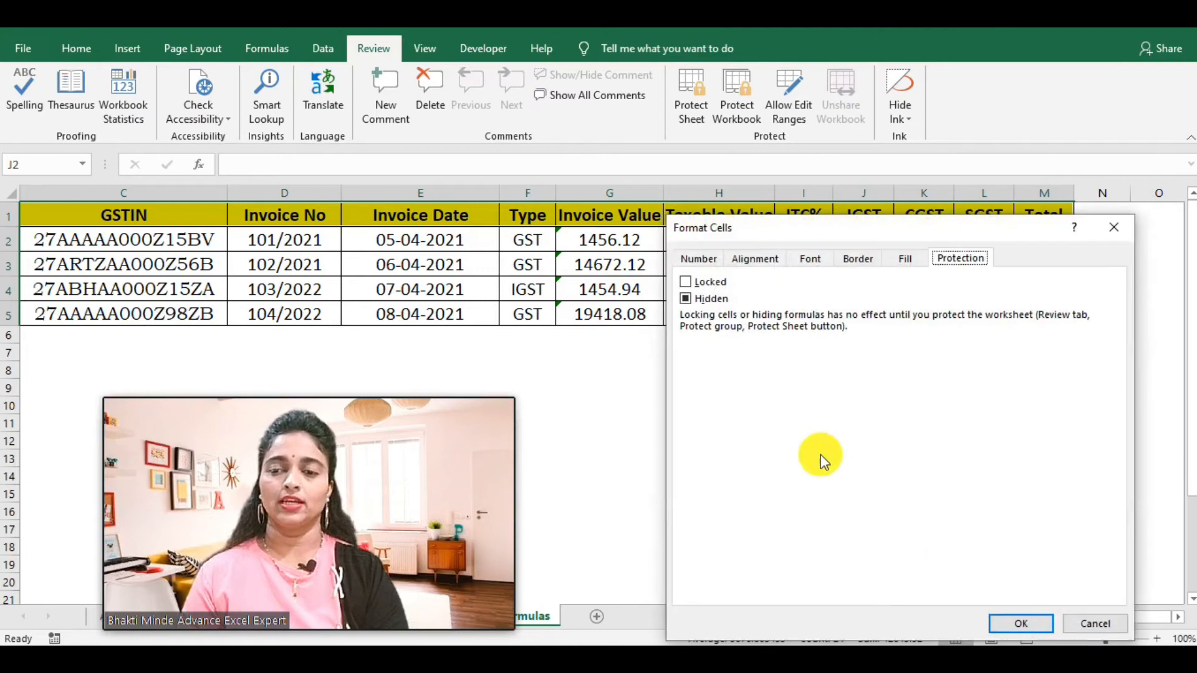
click(688, 282)
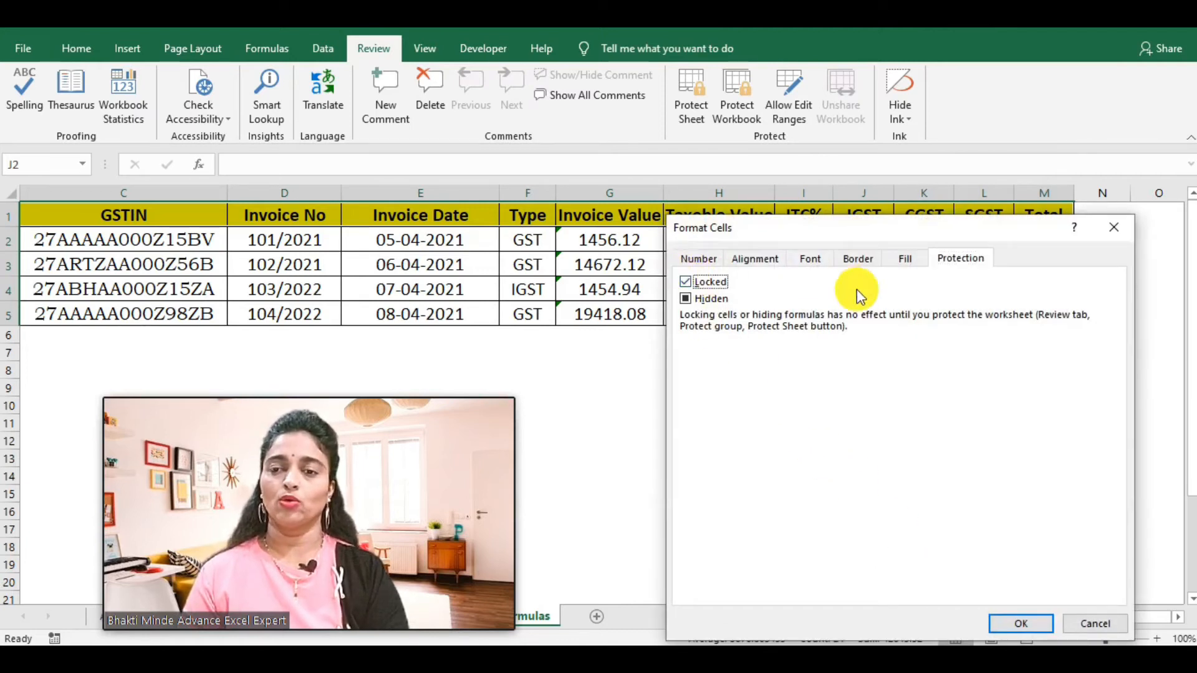
click(1012, 626)
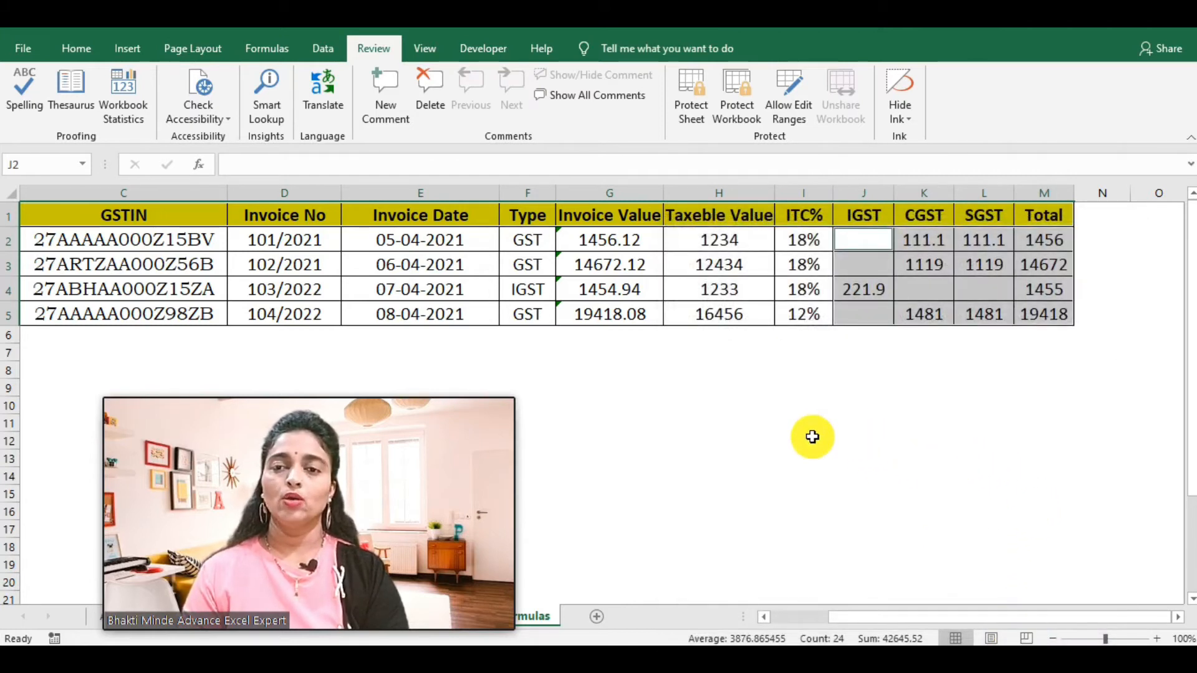
Step: Protect the worksheet again, entering and confirming the password
click(686, 91)
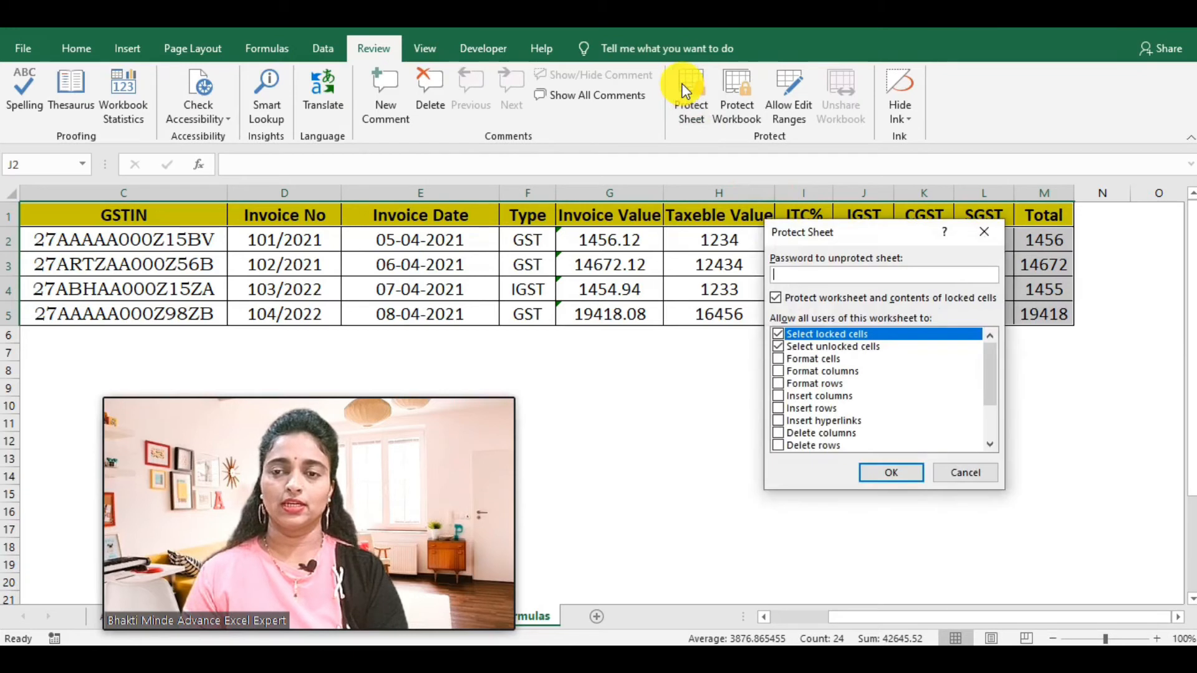
text(123)
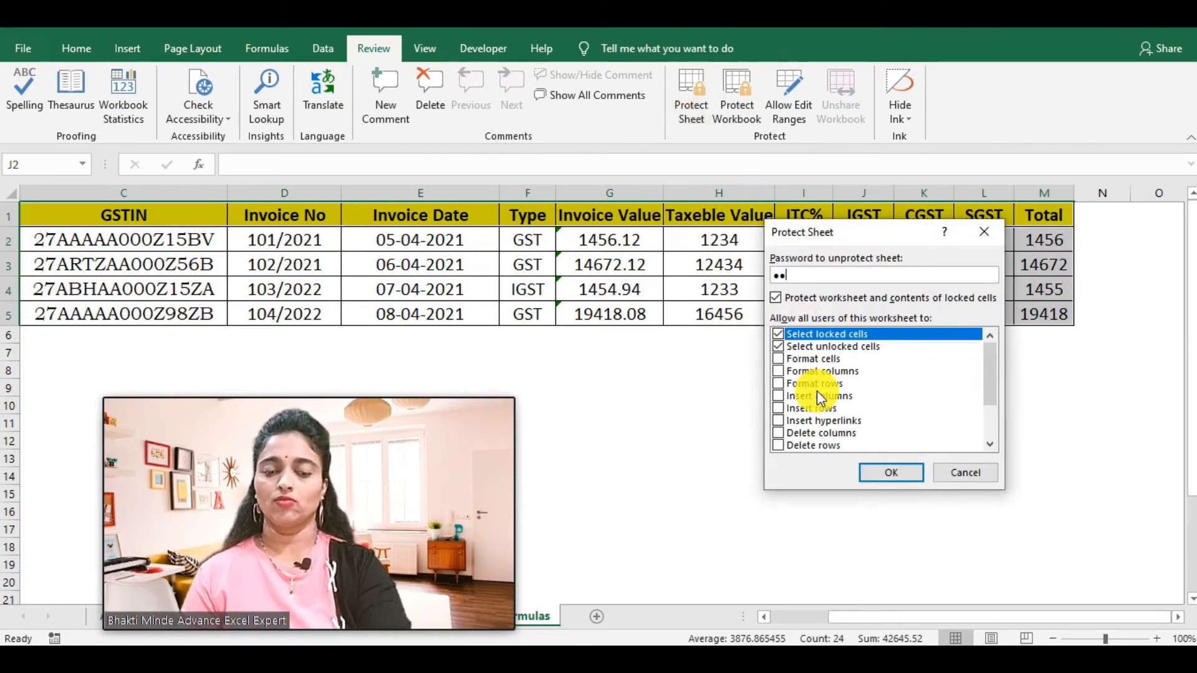
click(896, 474)
text(123)
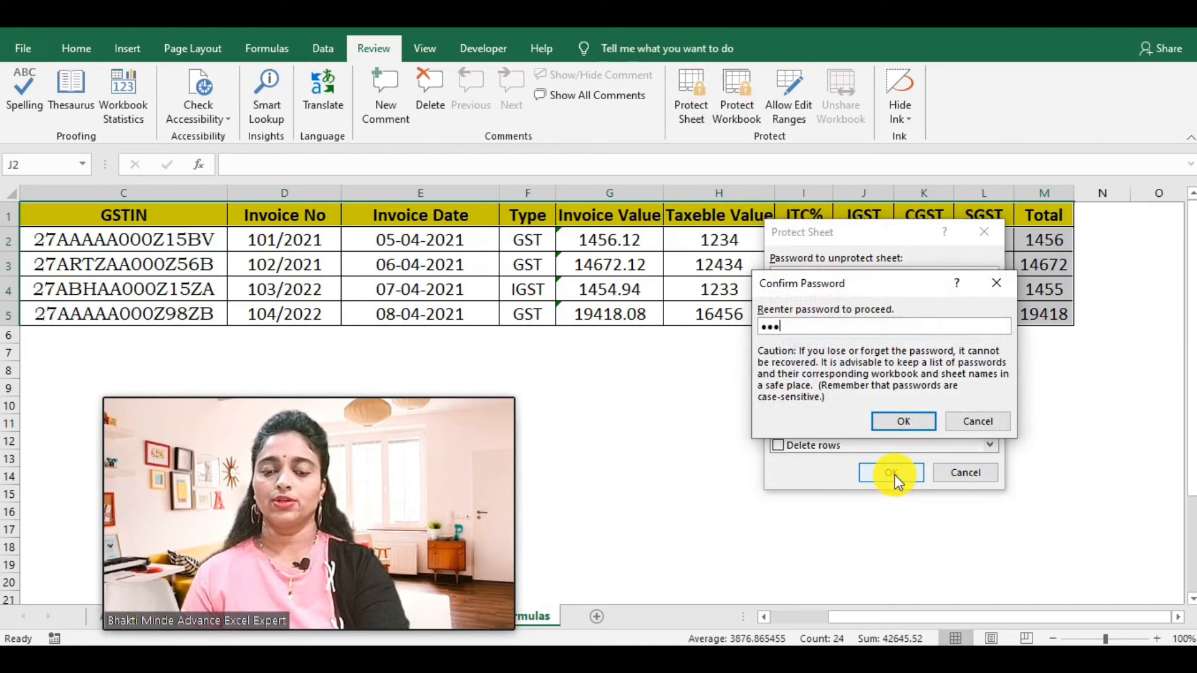
click(898, 423)
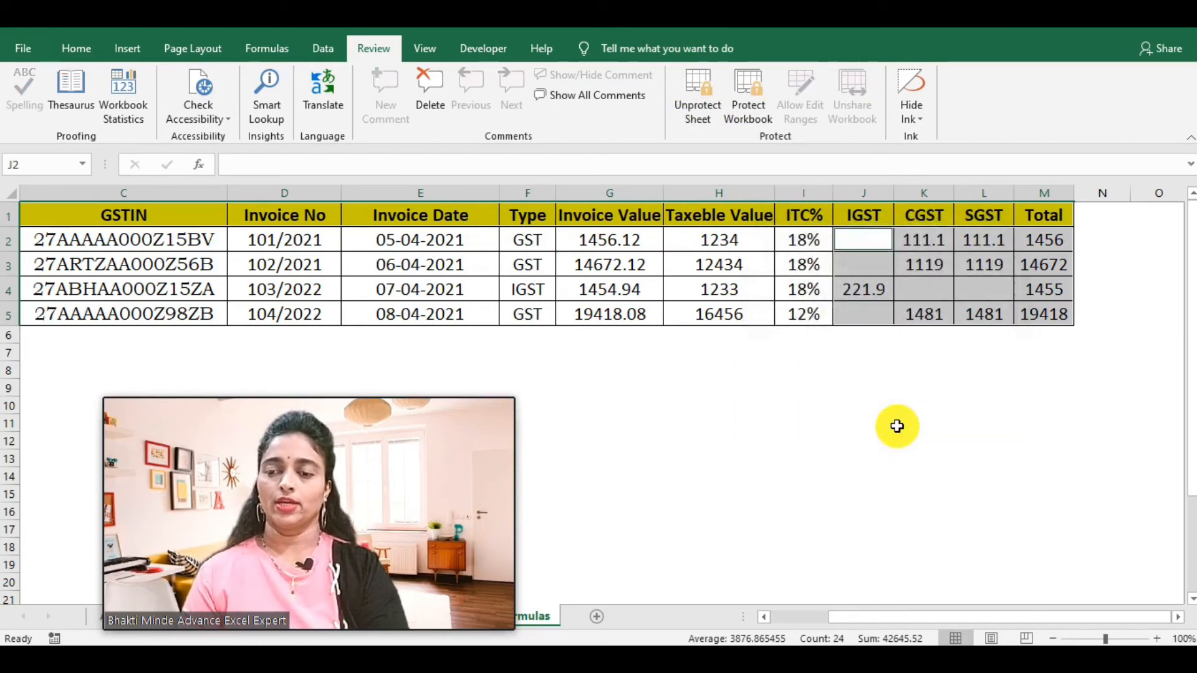
click(845, 492)
click(760, 367)
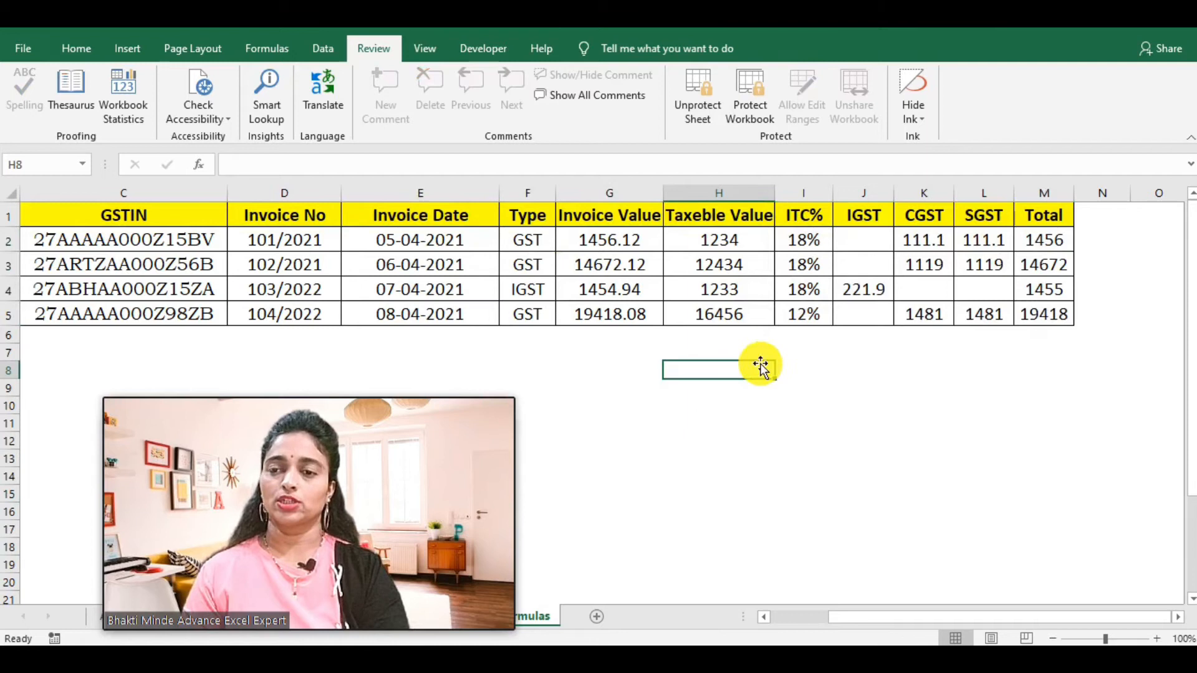
click(694, 213)
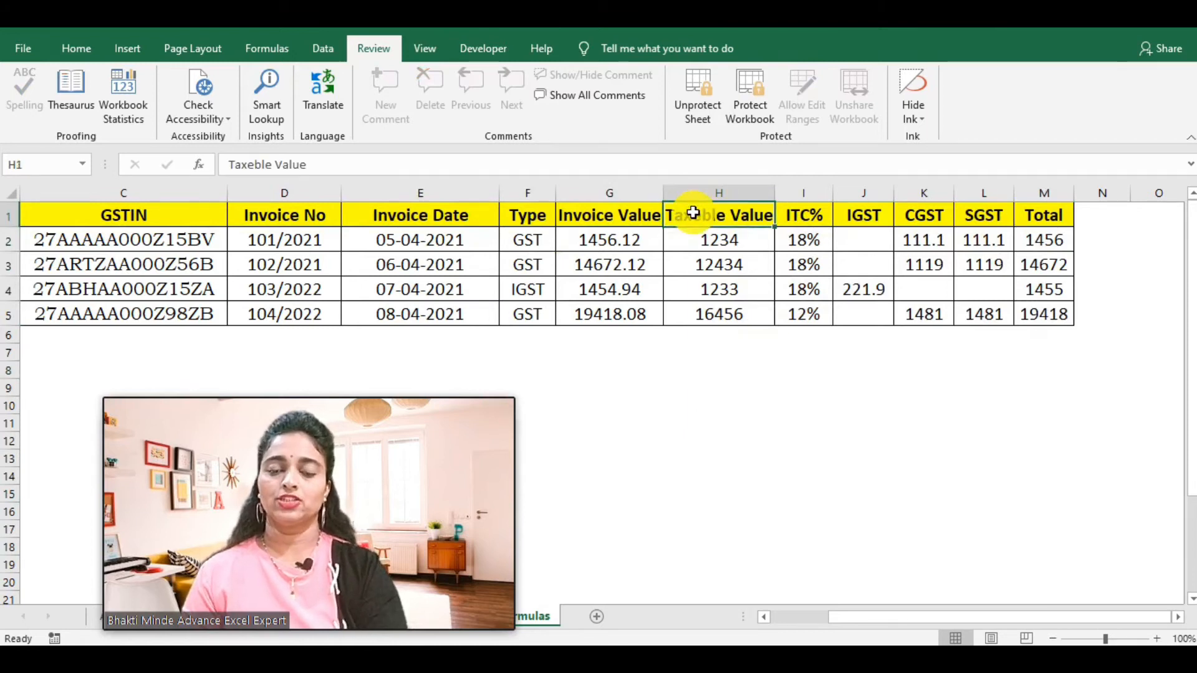
double_click(693, 212)
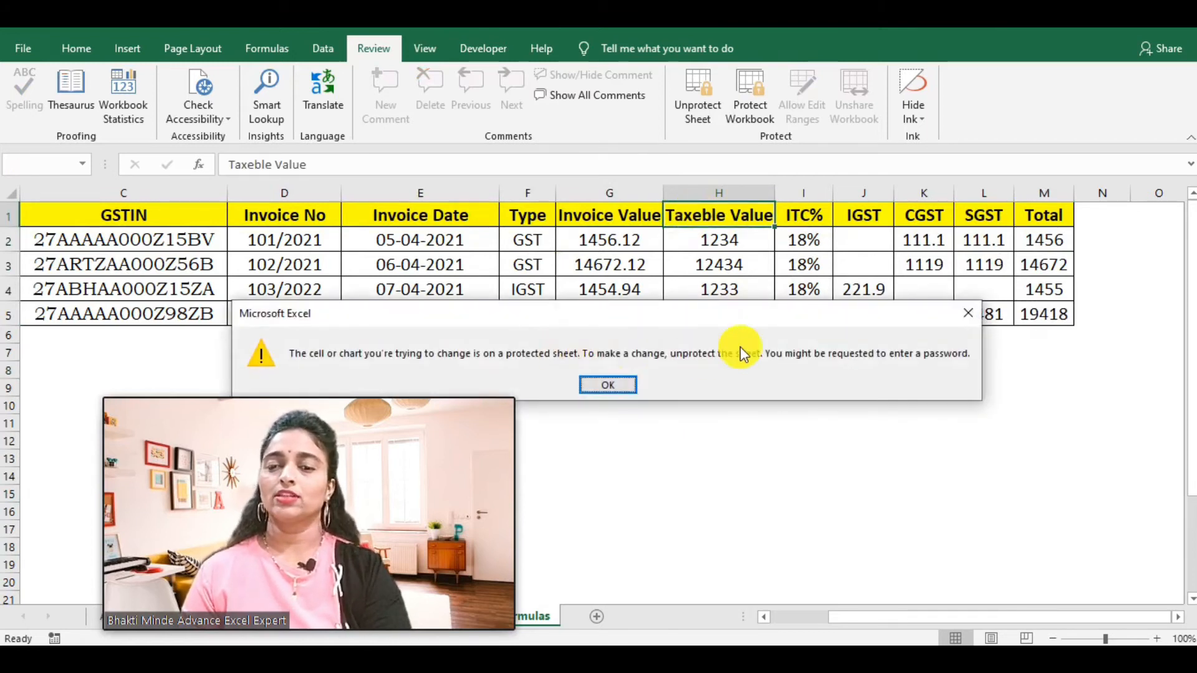
click(596, 384)
drag(872, 396, 915, 267)
click(915, 267)
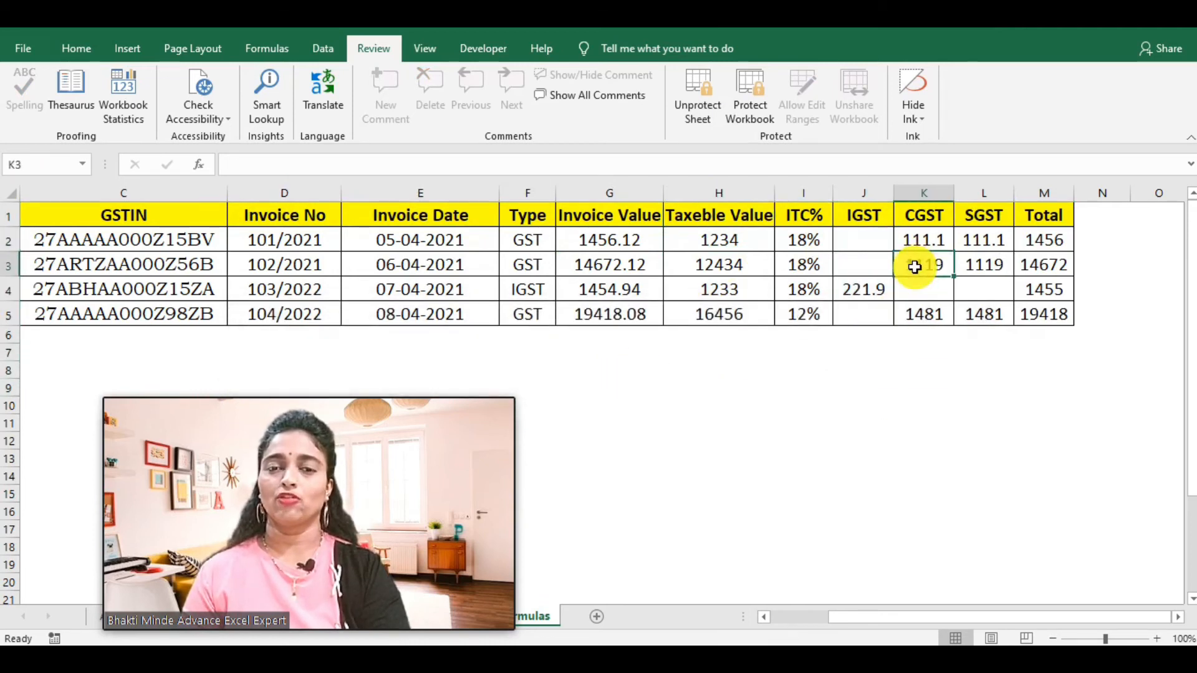
click(922, 240)
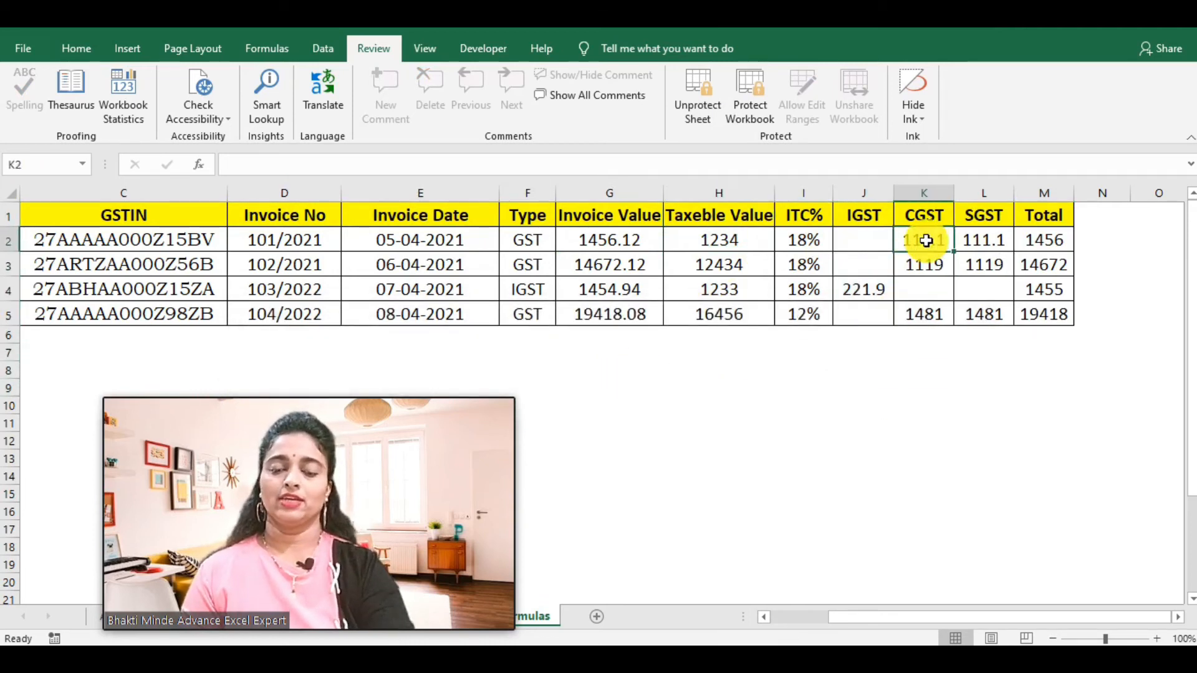
double_click(926, 240)
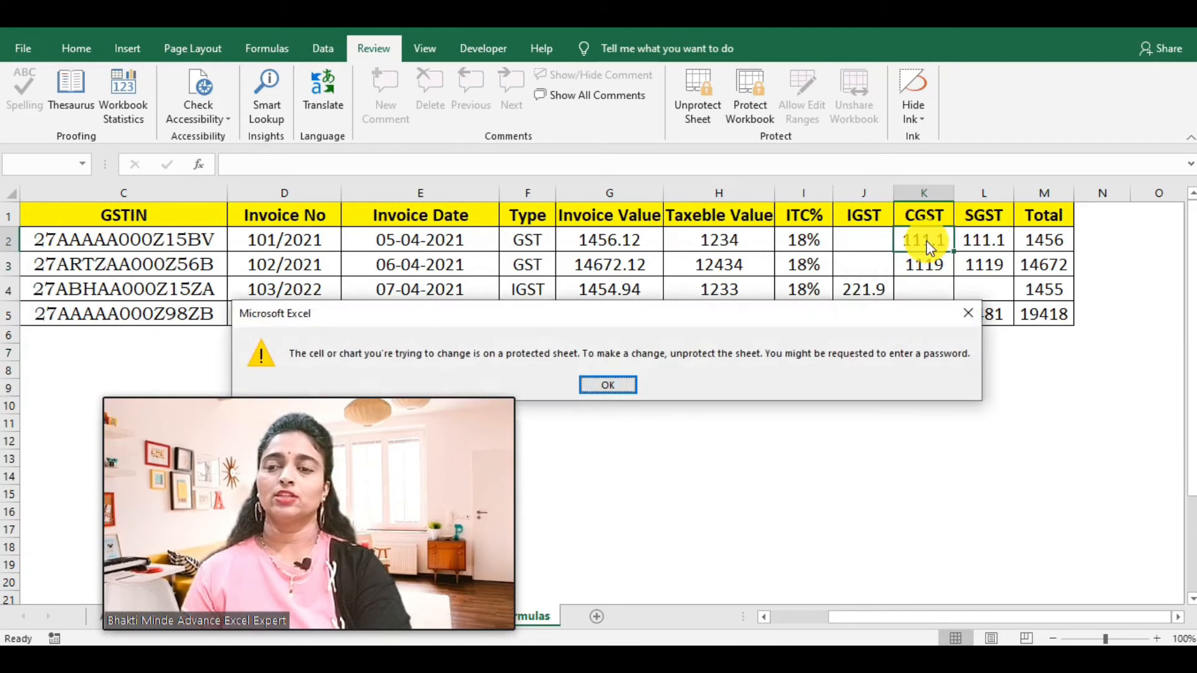
click(611, 385)
click(725, 441)
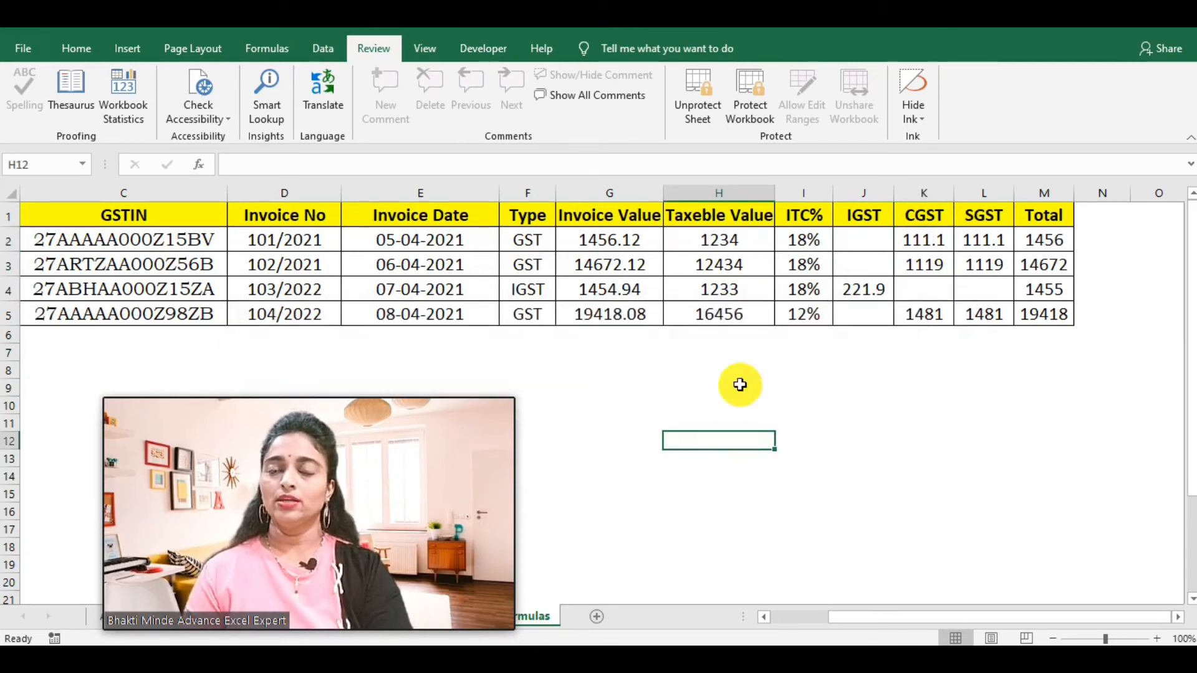
Step: Enter 123 in the second invoice's date and Invoice No cells, then check the recalculated SGST and Total
click(721, 236)
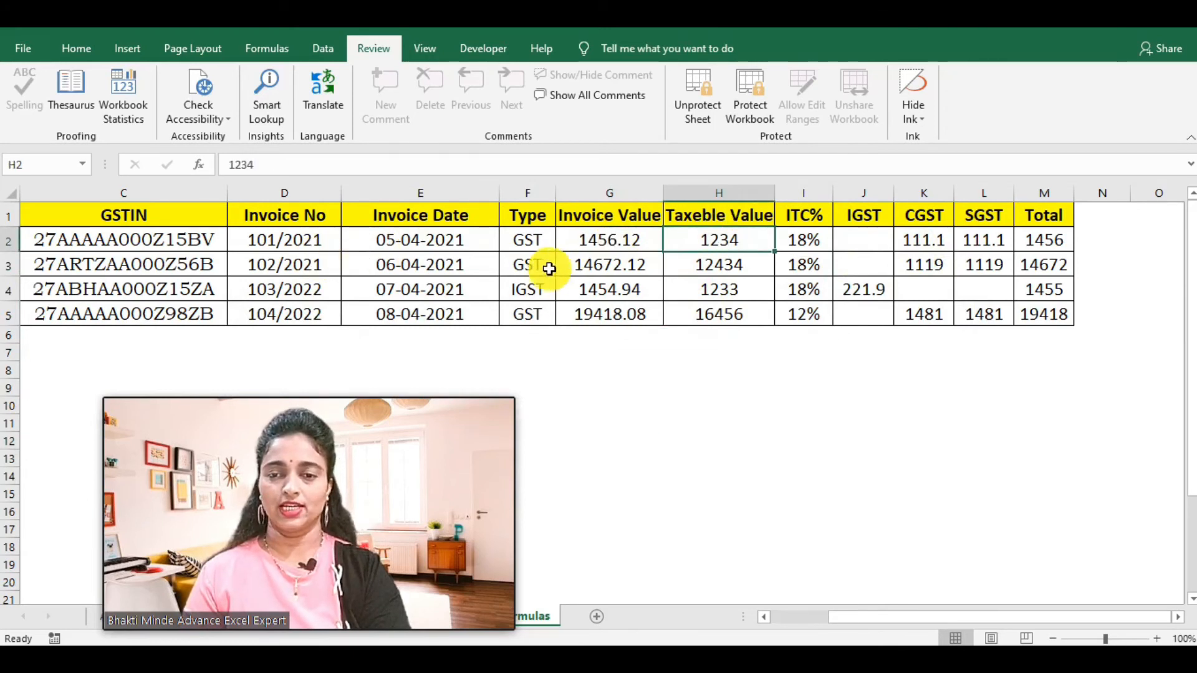
click(372, 261)
text(123)
key(Return)
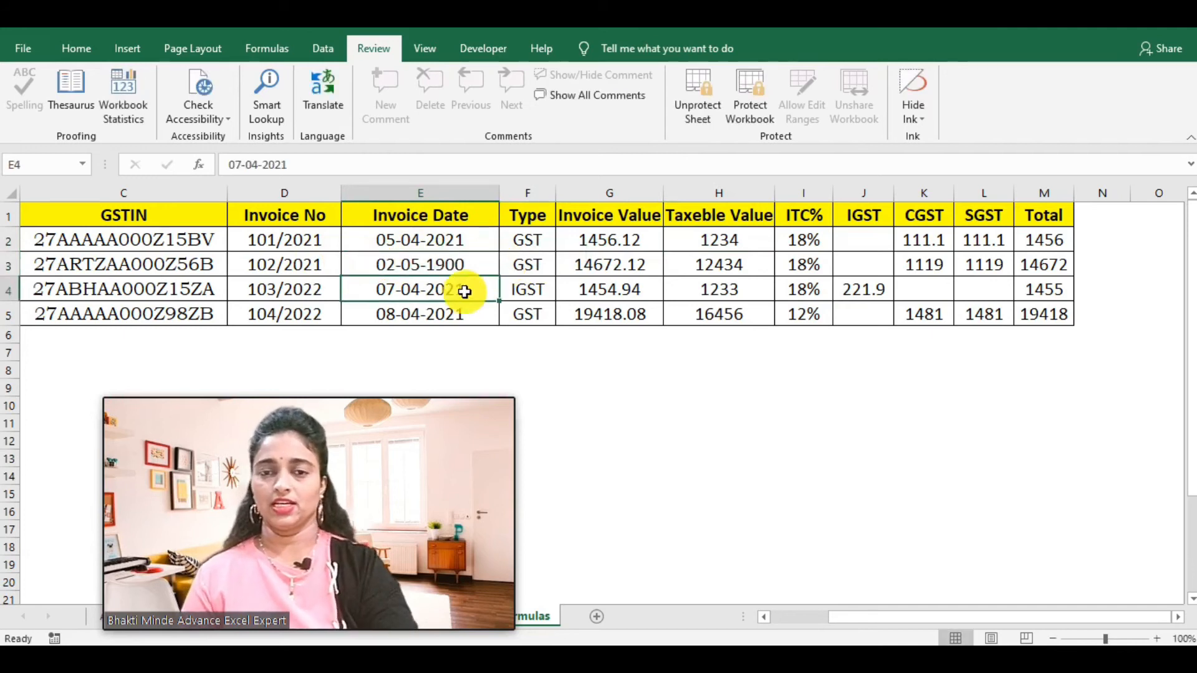
click(272, 270)
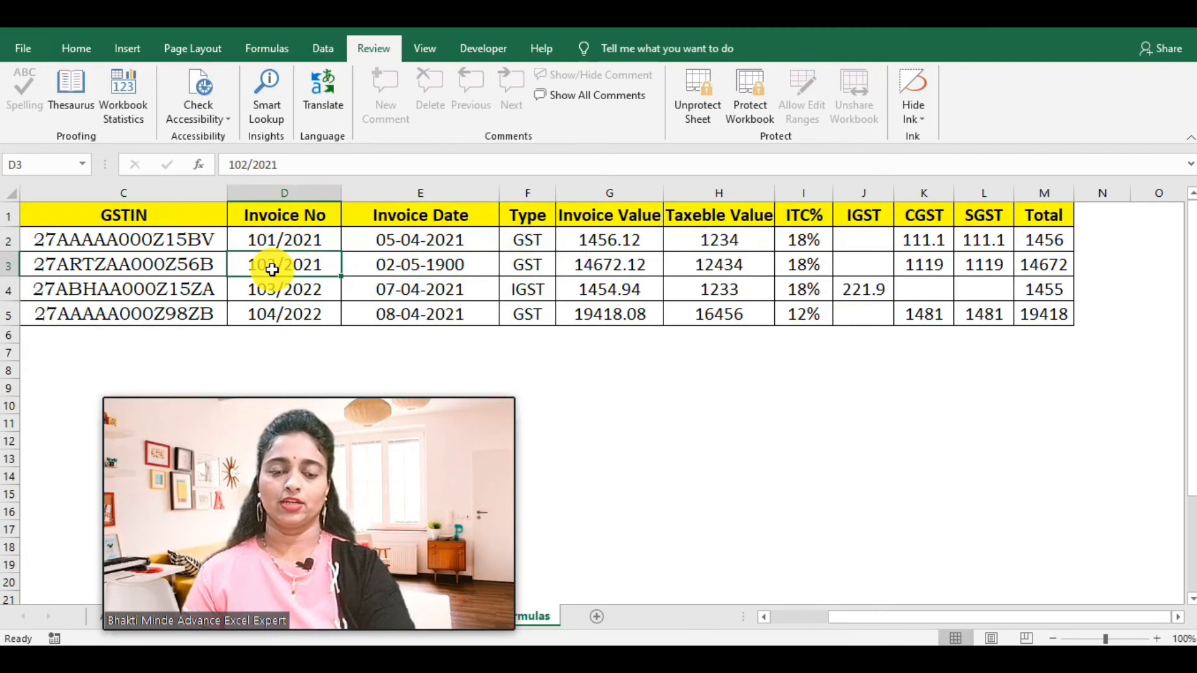
text(123)
key(Return)
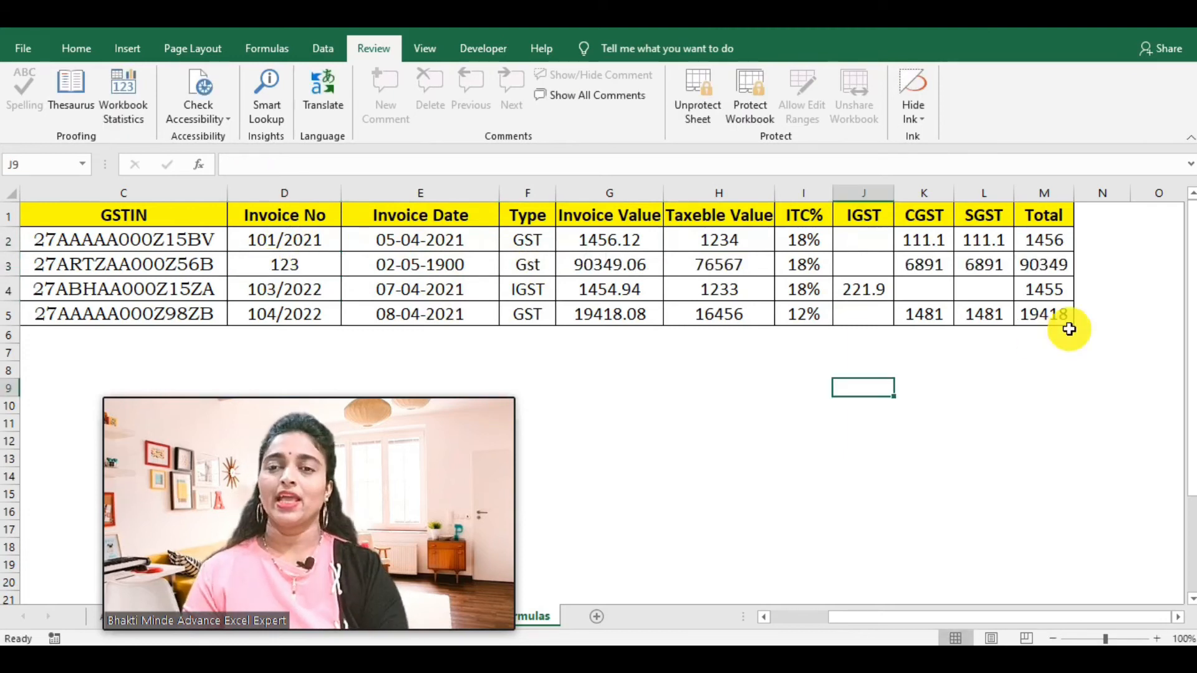
click(991, 264)
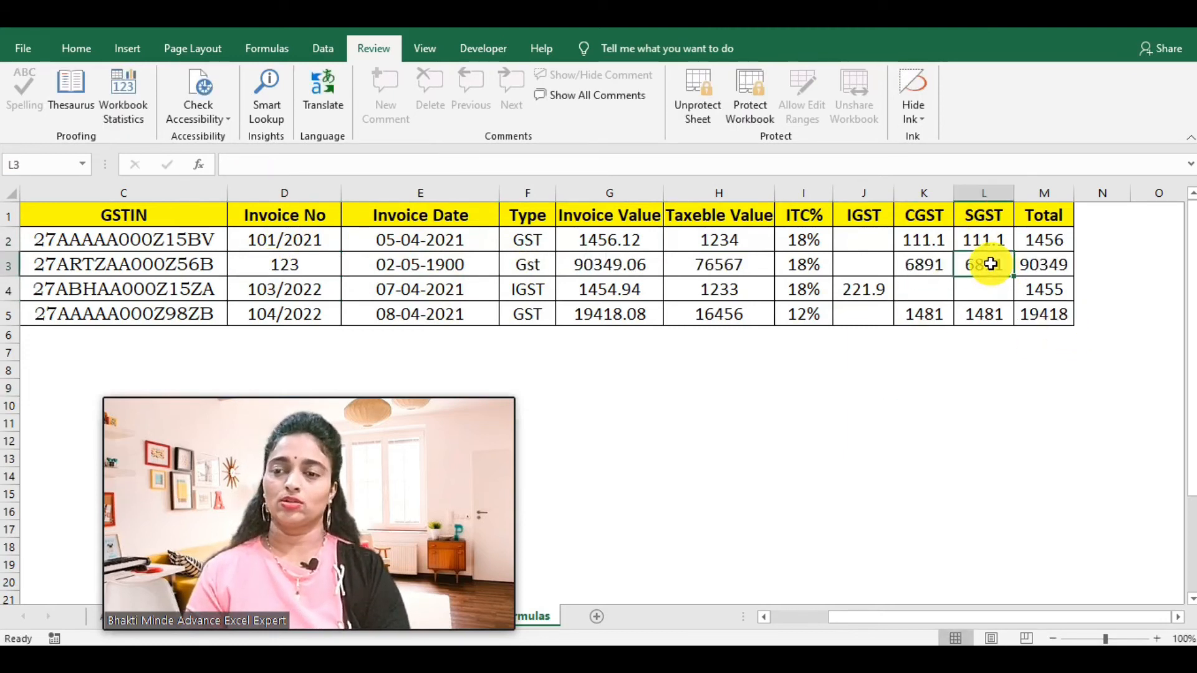
click(1023, 264)
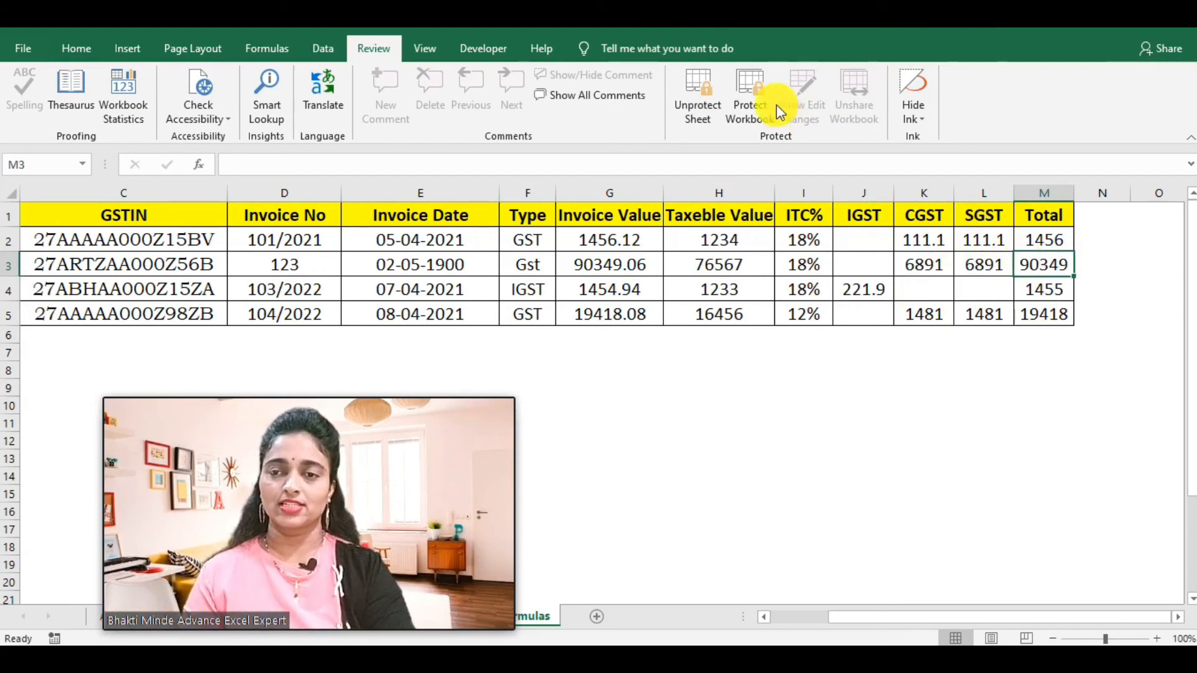
Step: Unprotect the sheet with its password and view the nested IF formula in Total cell M3
click(692, 95)
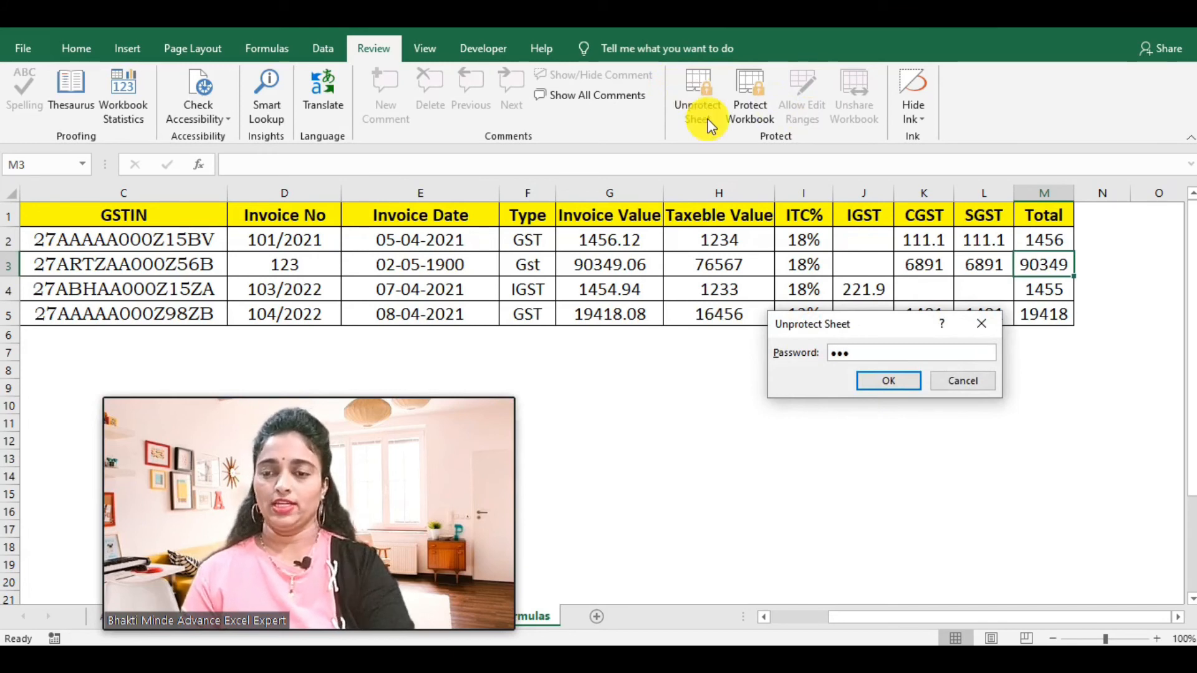
click(886, 381)
click(953, 438)
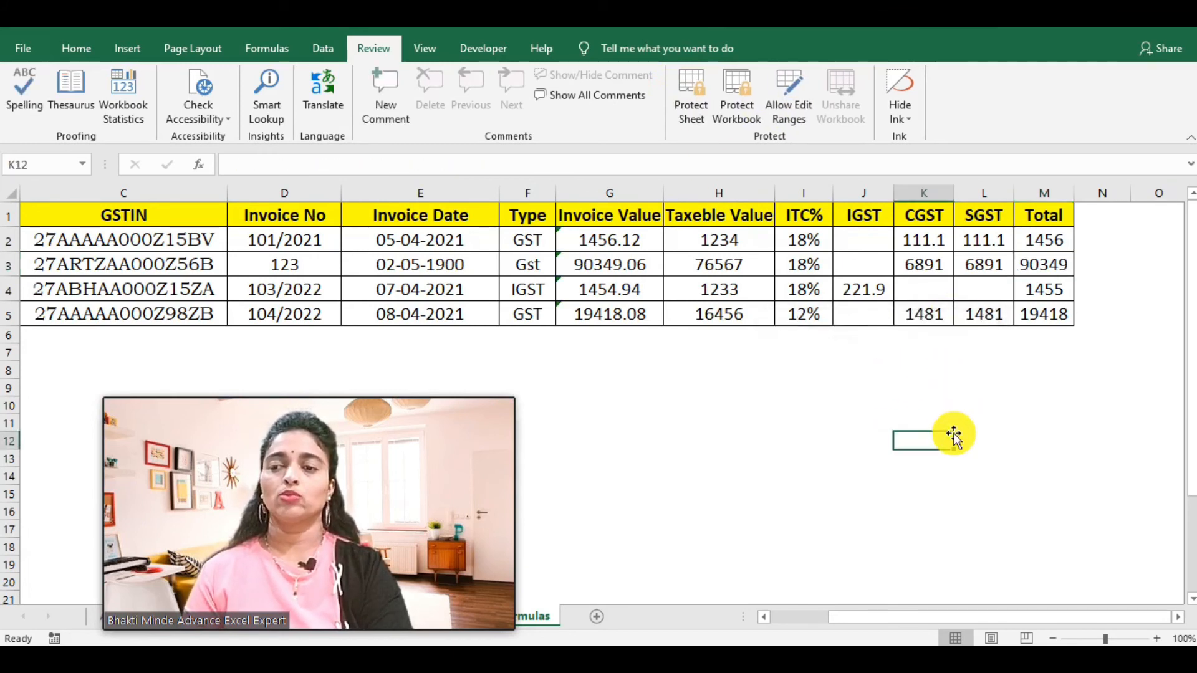
click(1026, 267)
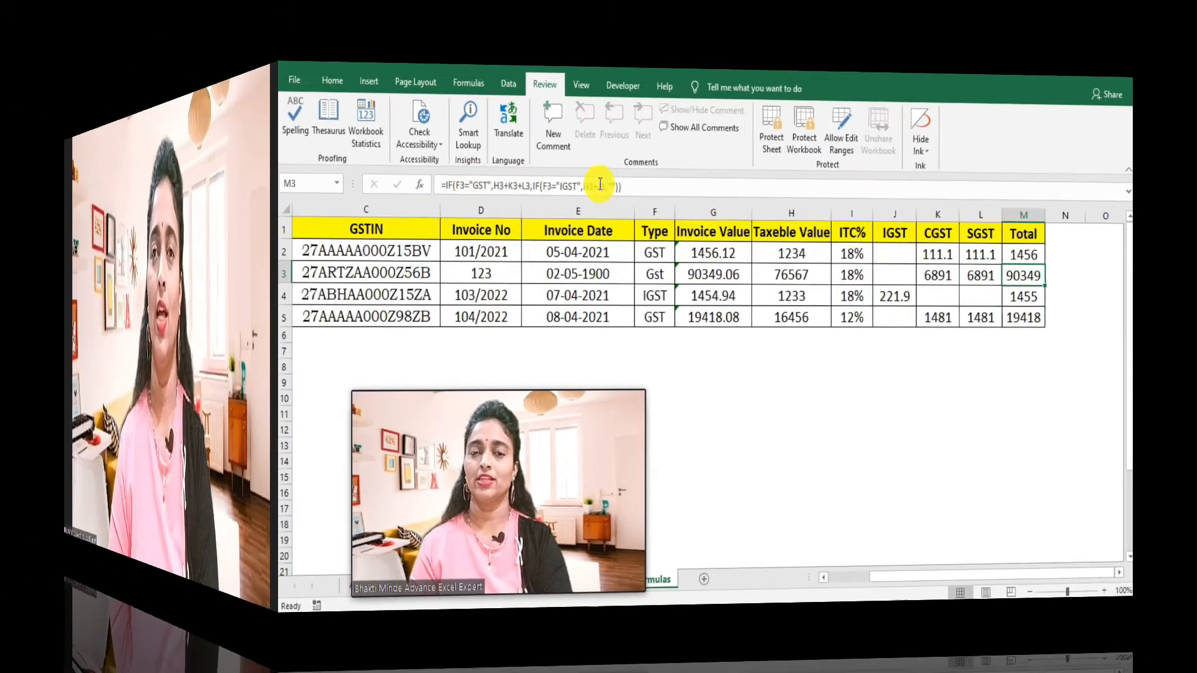